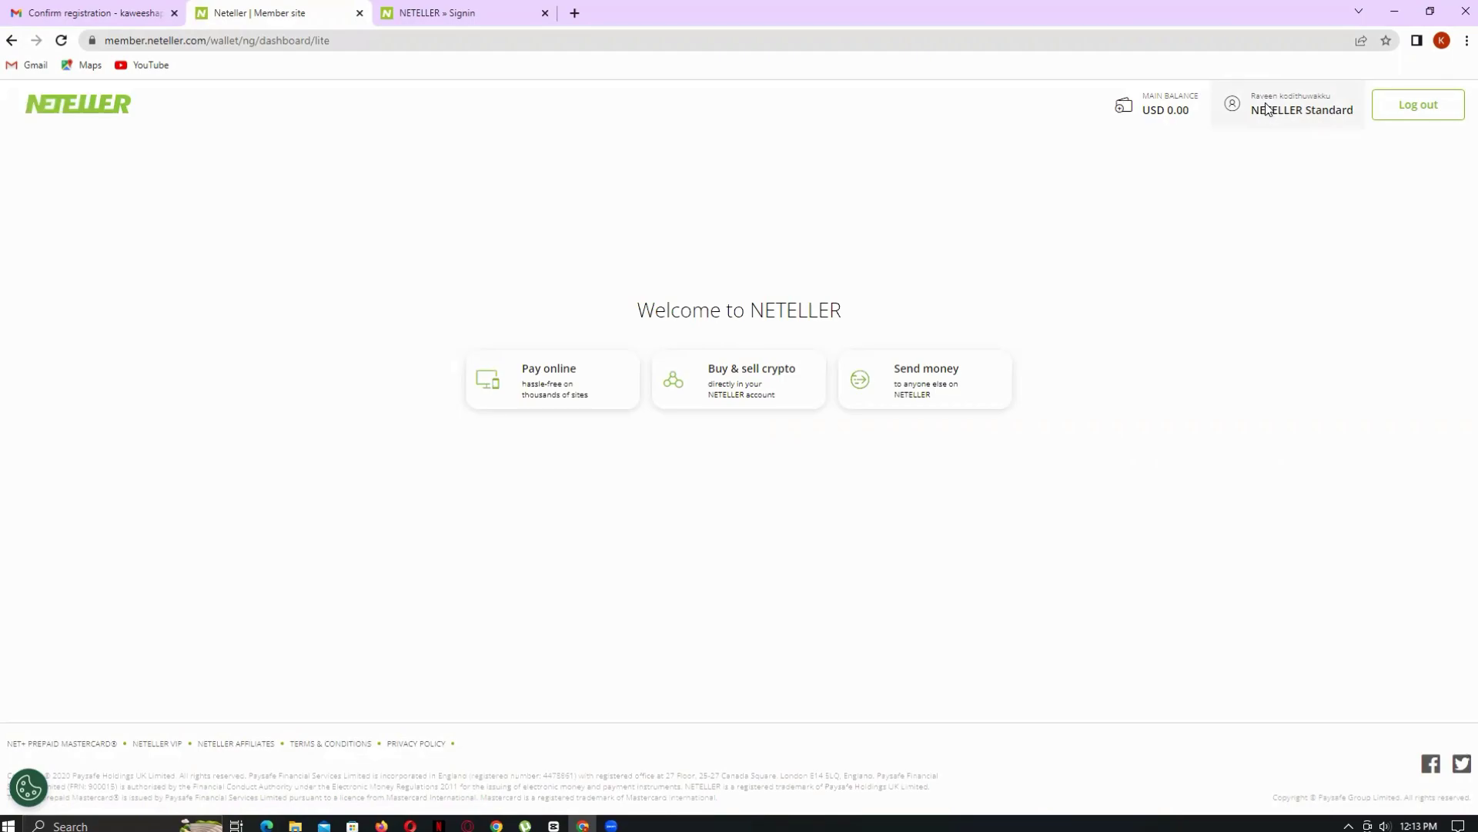
# Open Settings from the profile menu and view Account settings: language English, status Active.
pyautogui.click(1268, 111)
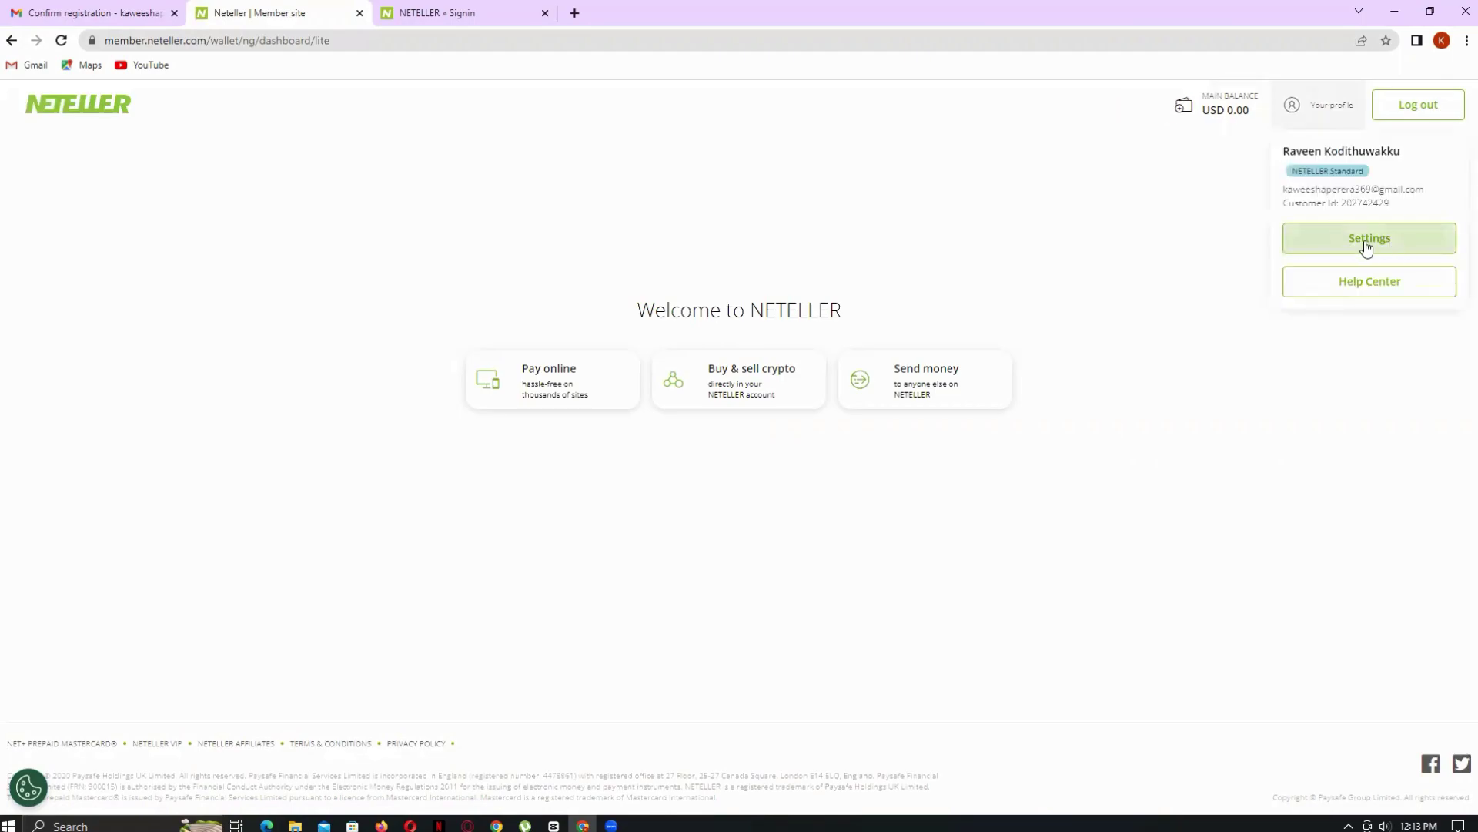
pyautogui.click(1302, 115)
pyautogui.click(1306, 117)
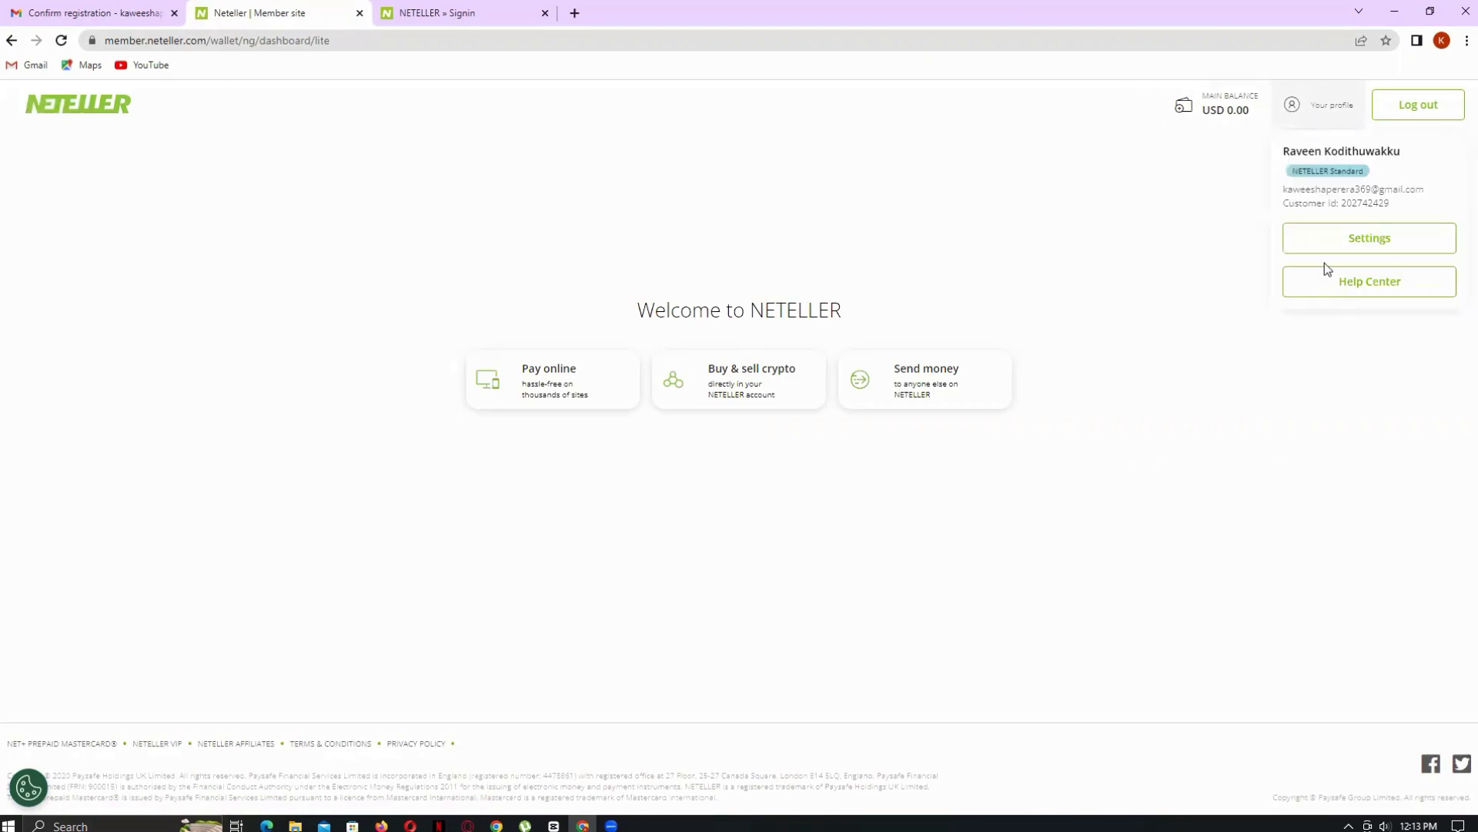
pyautogui.click(1344, 246)
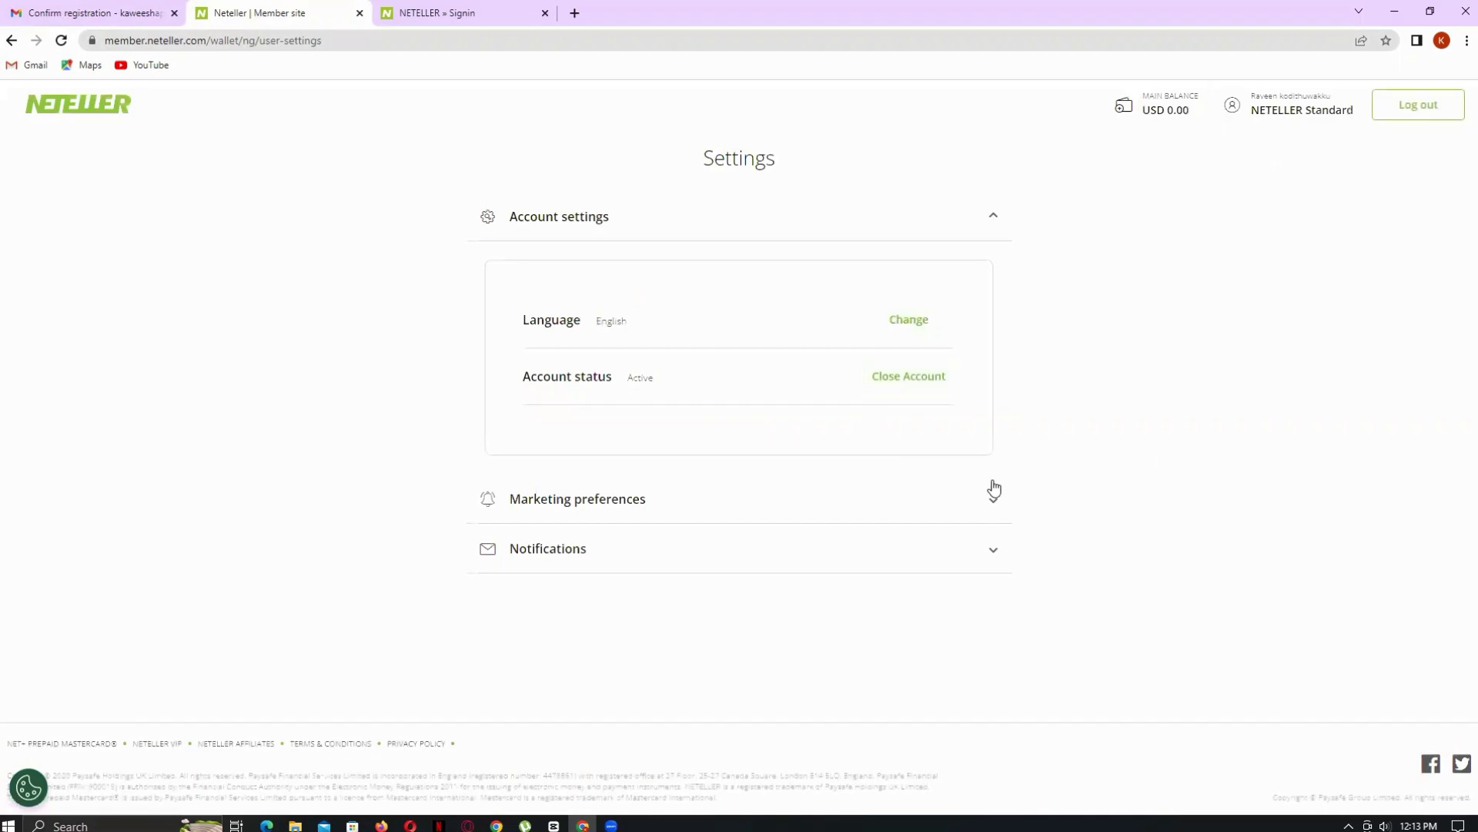
pyautogui.click(994, 493)
pyautogui.click(992, 225)
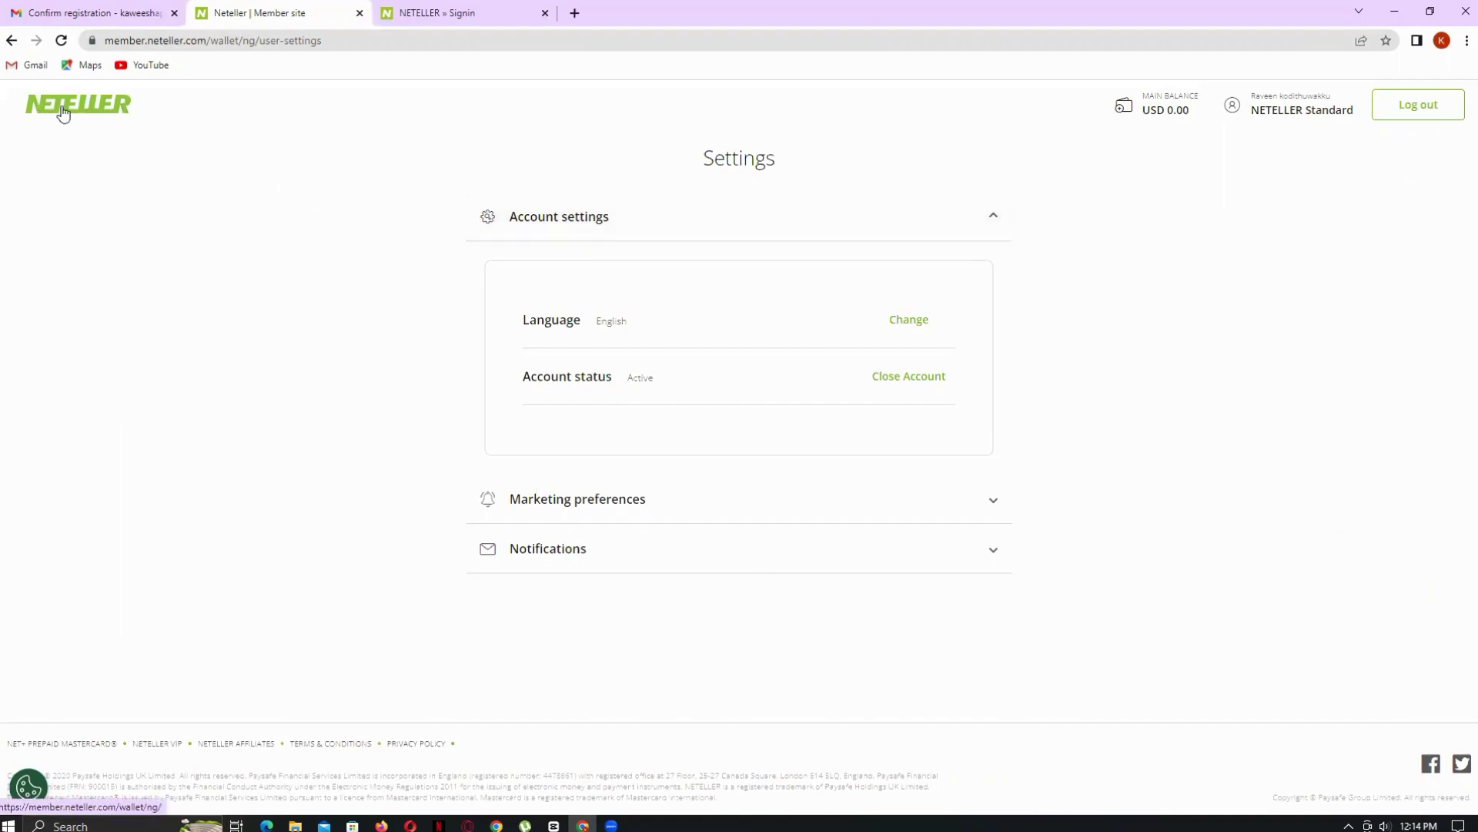
# From the dashboard's Pay online card, start completing registration to reach the Enter details form.
pyautogui.click(84, 112)
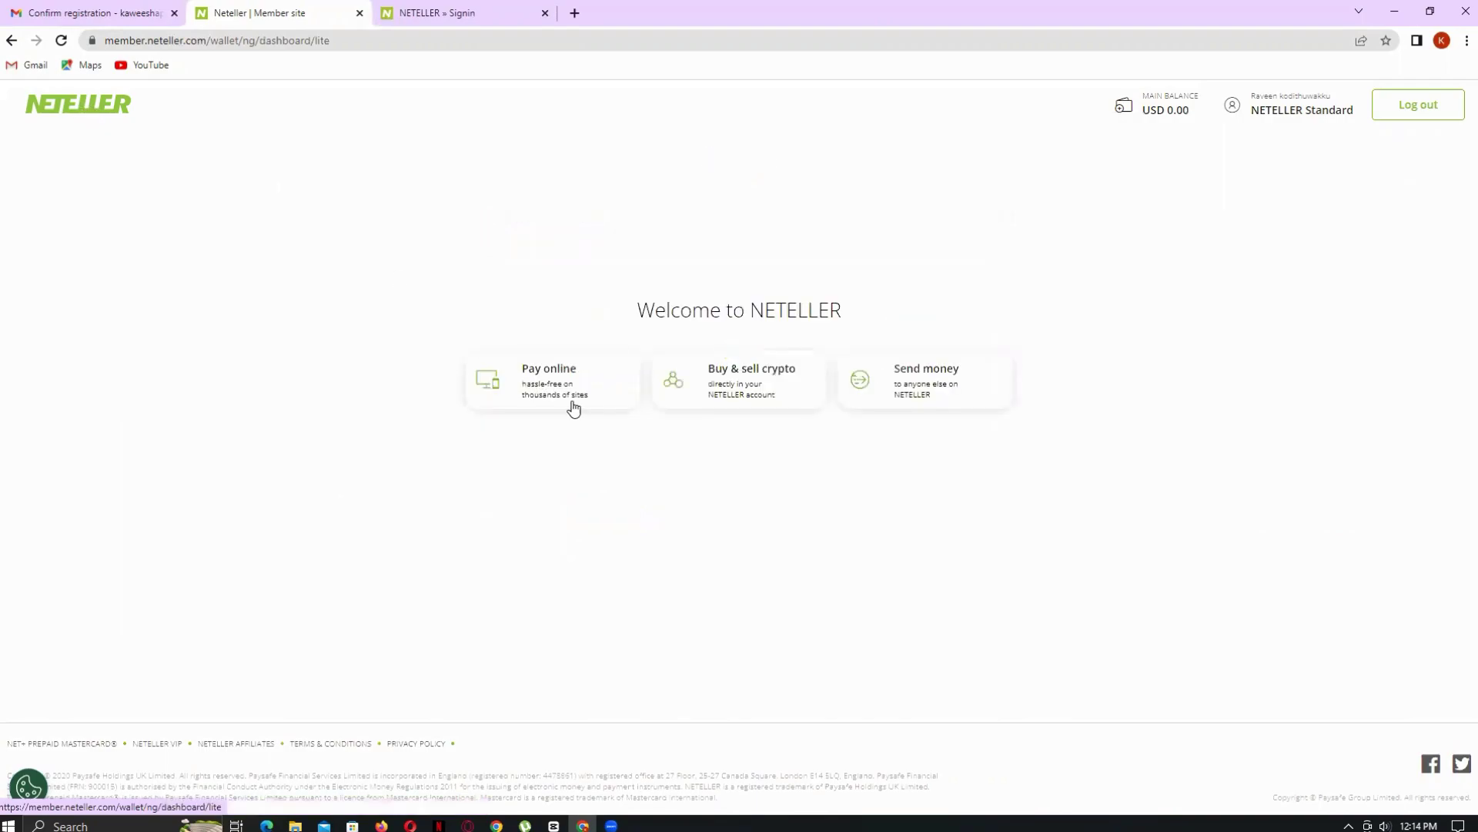
pyautogui.click(569, 389)
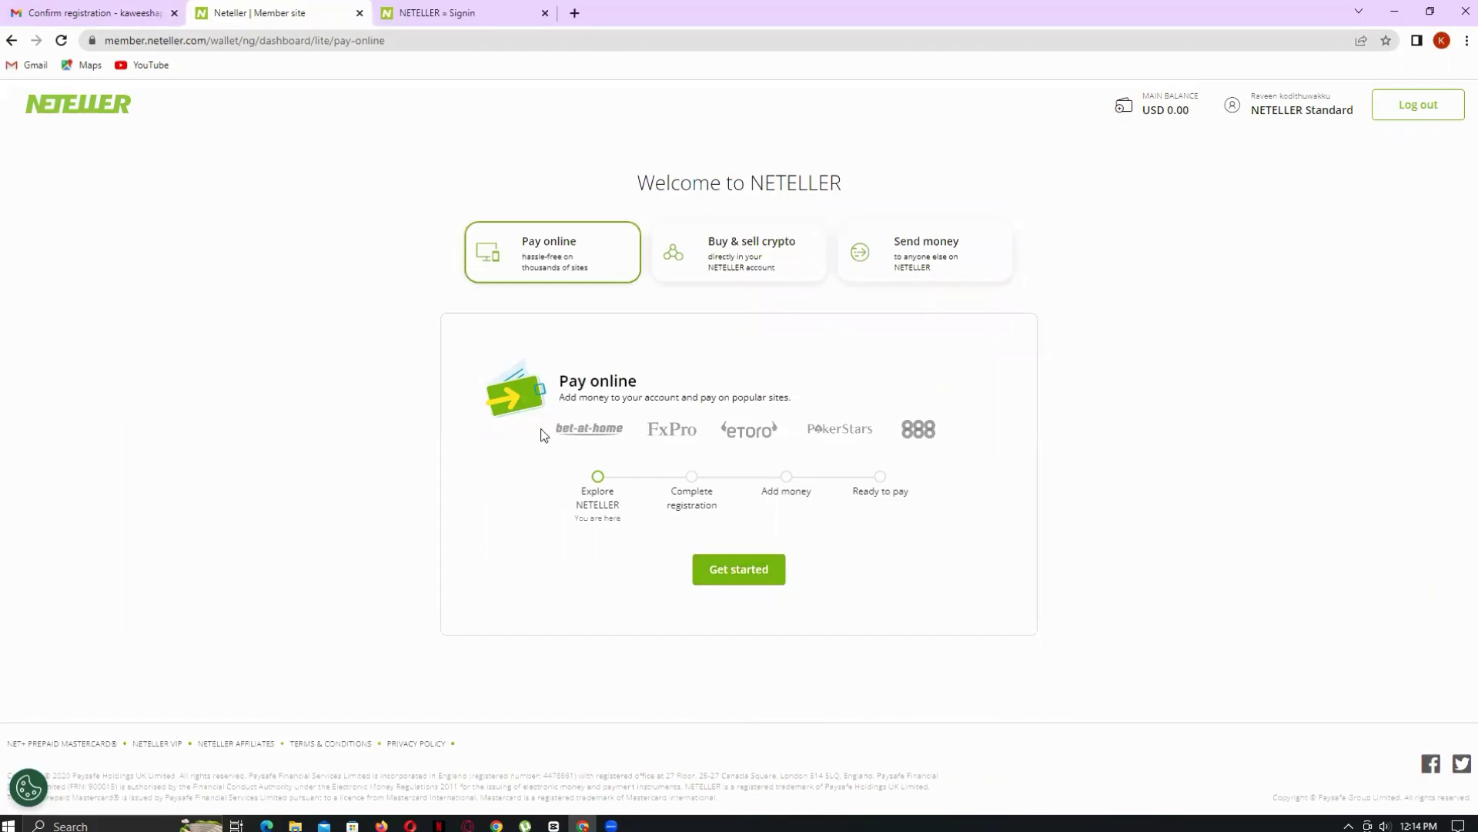
pyautogui.click(747, 569)
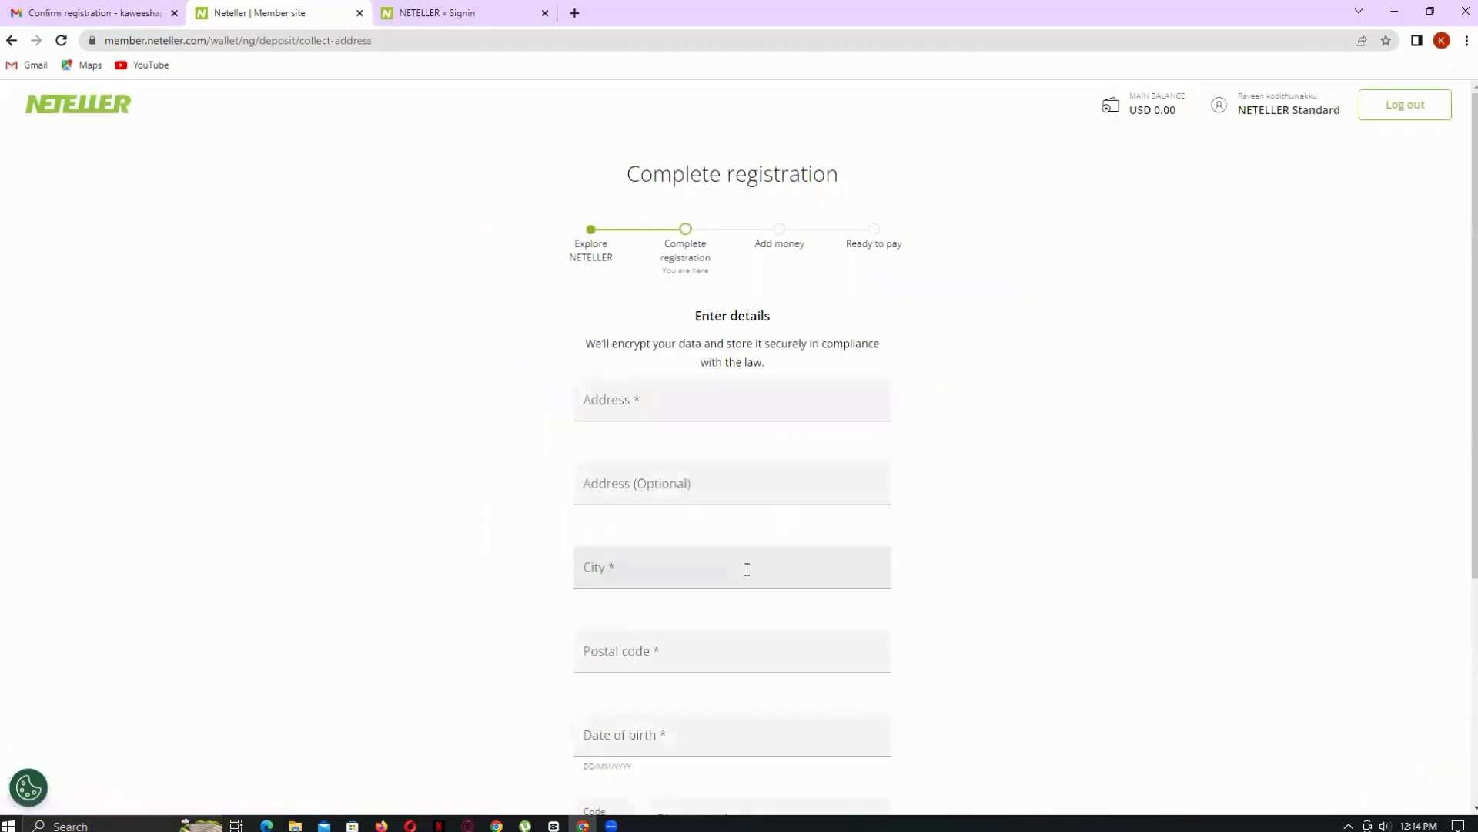
pyautogui.click(686, 406)
pyautogui.click(688, 484)
pyautogui.click(689, 565)
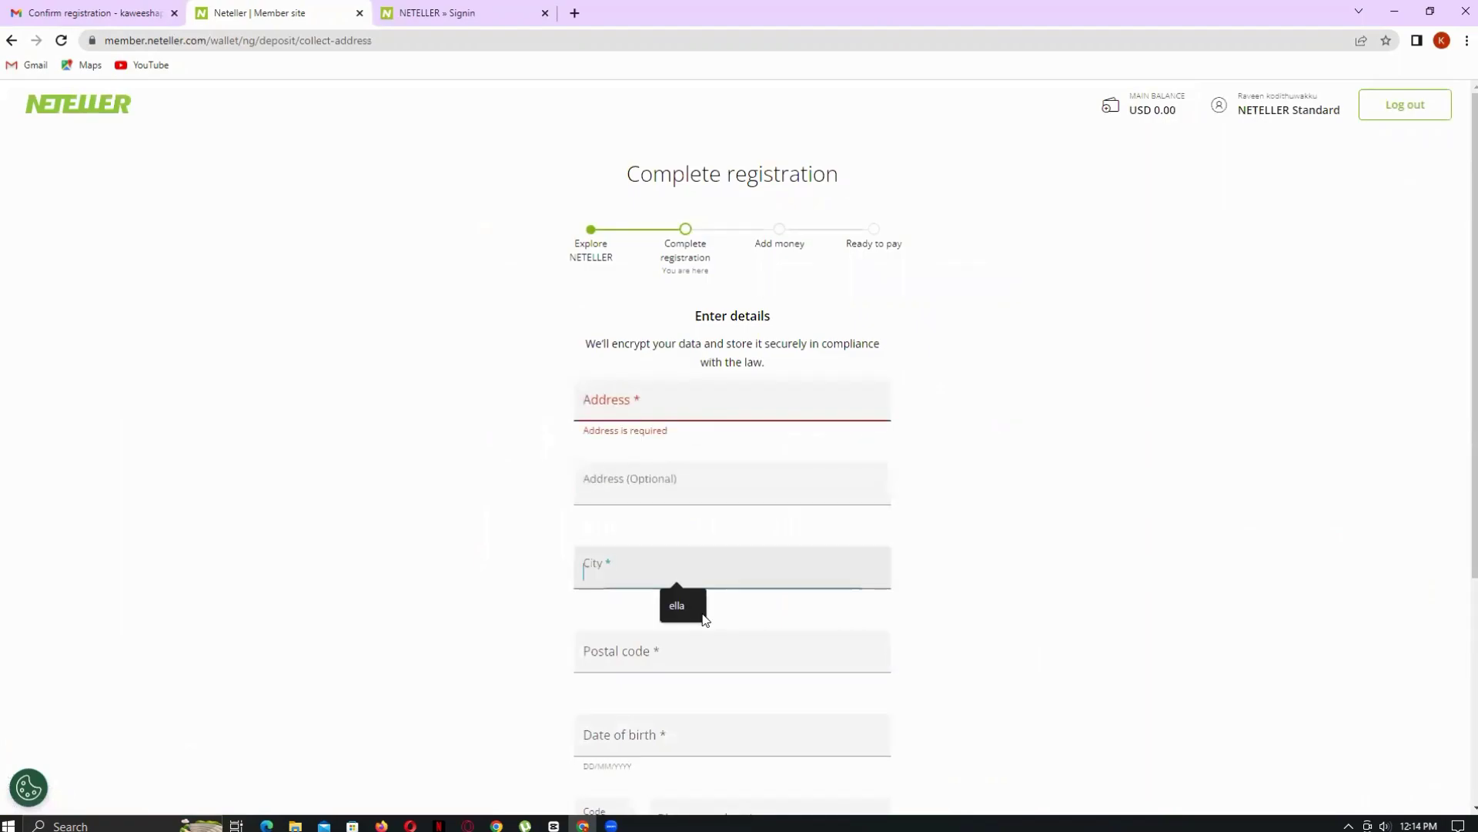
pyautogui.click(700, 405)
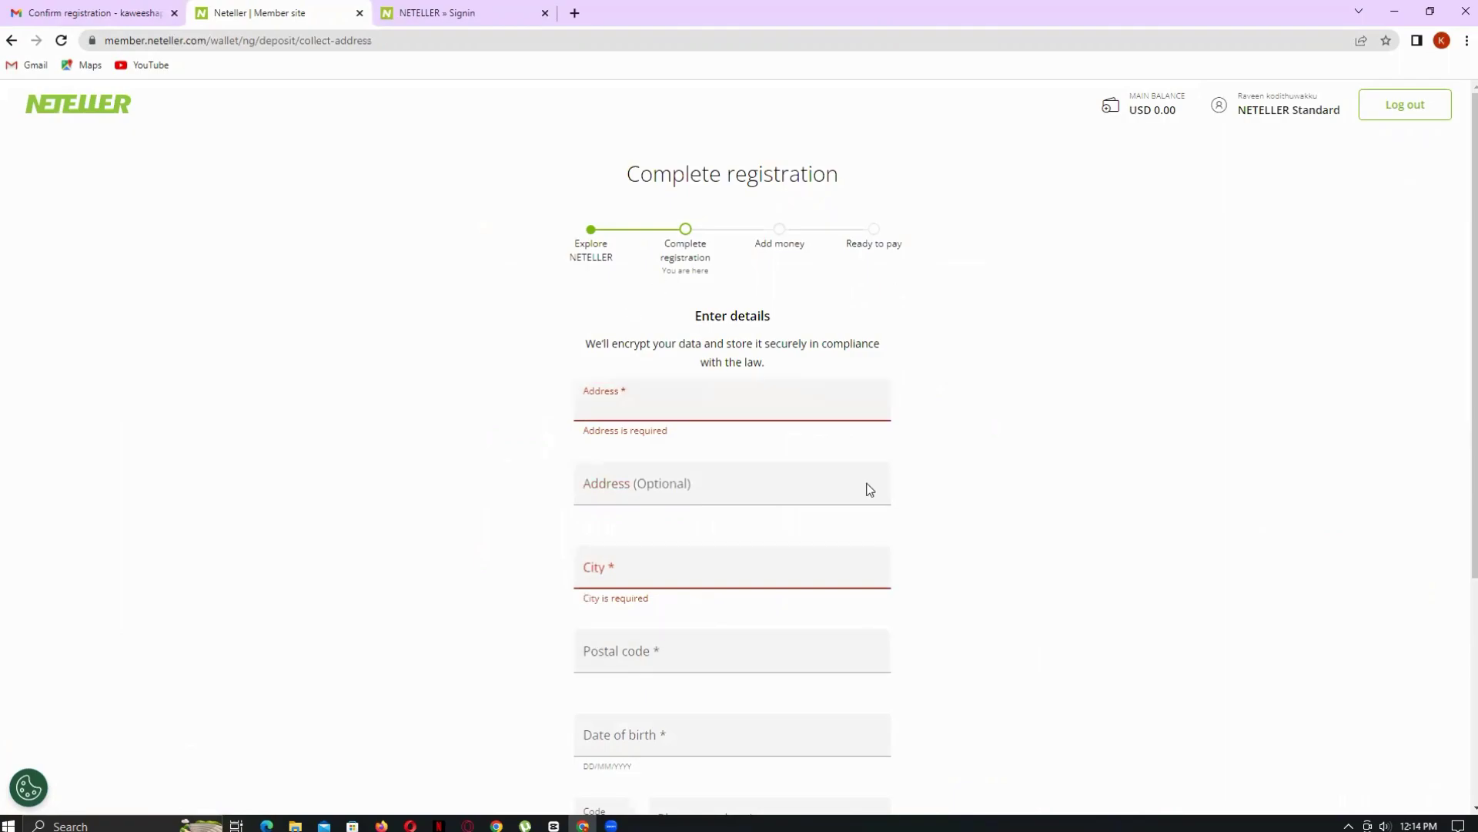
pyautogui.scroll(-1, 853, 482)
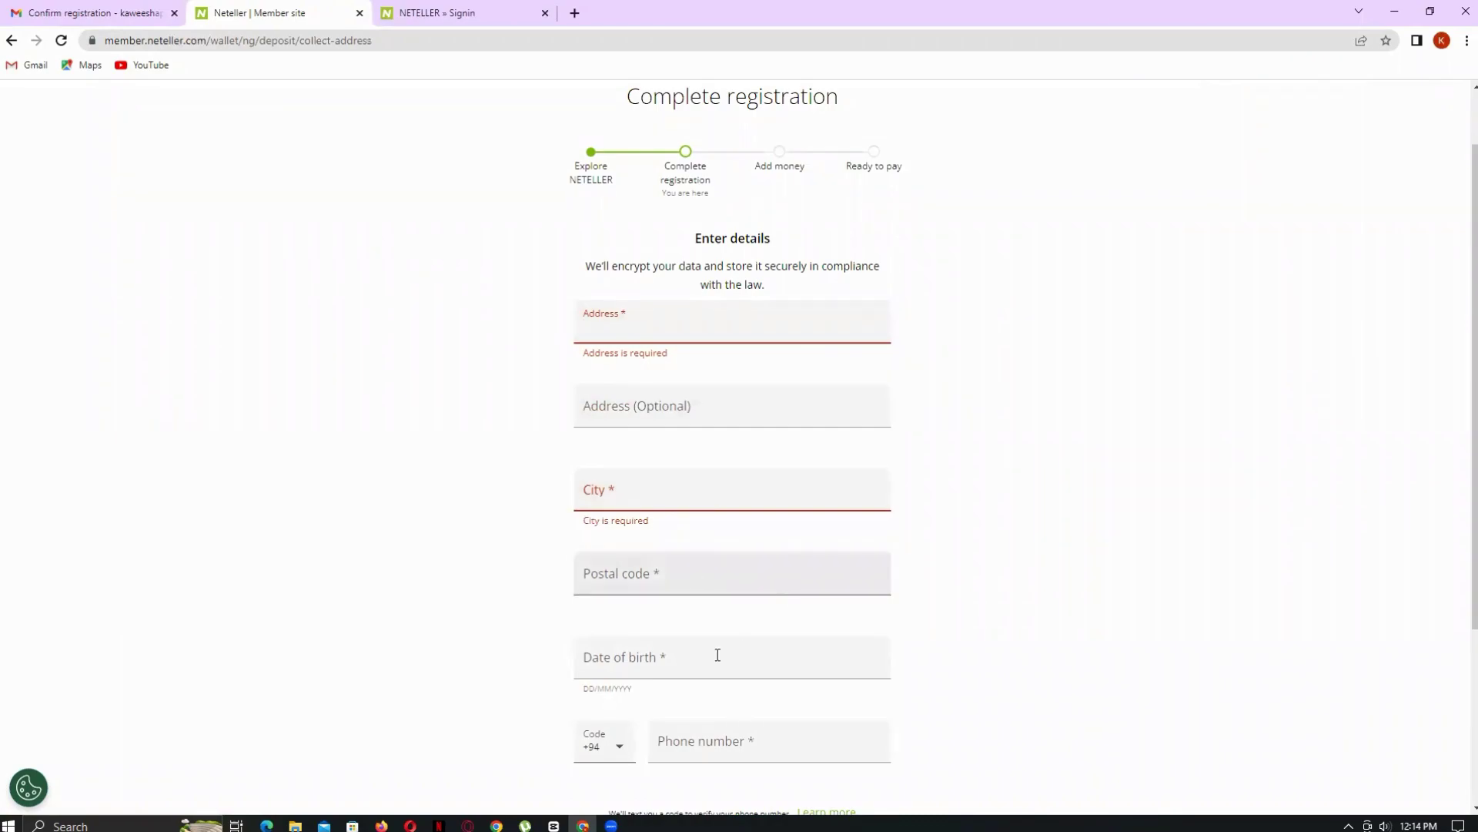
pyautogui.scroll(-1, 758, 659)
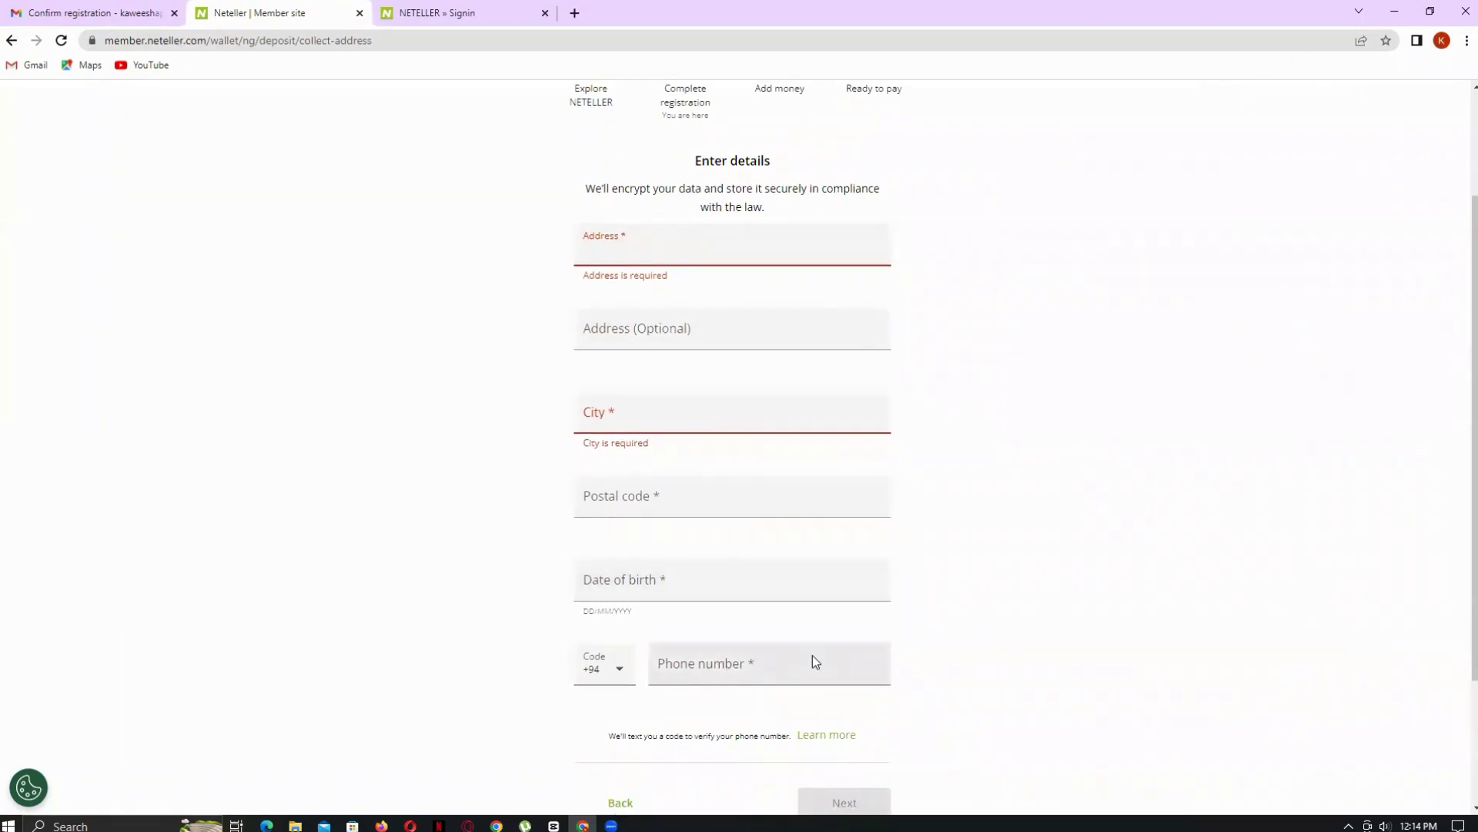
pyautogui.scroll(1, 812, 655)
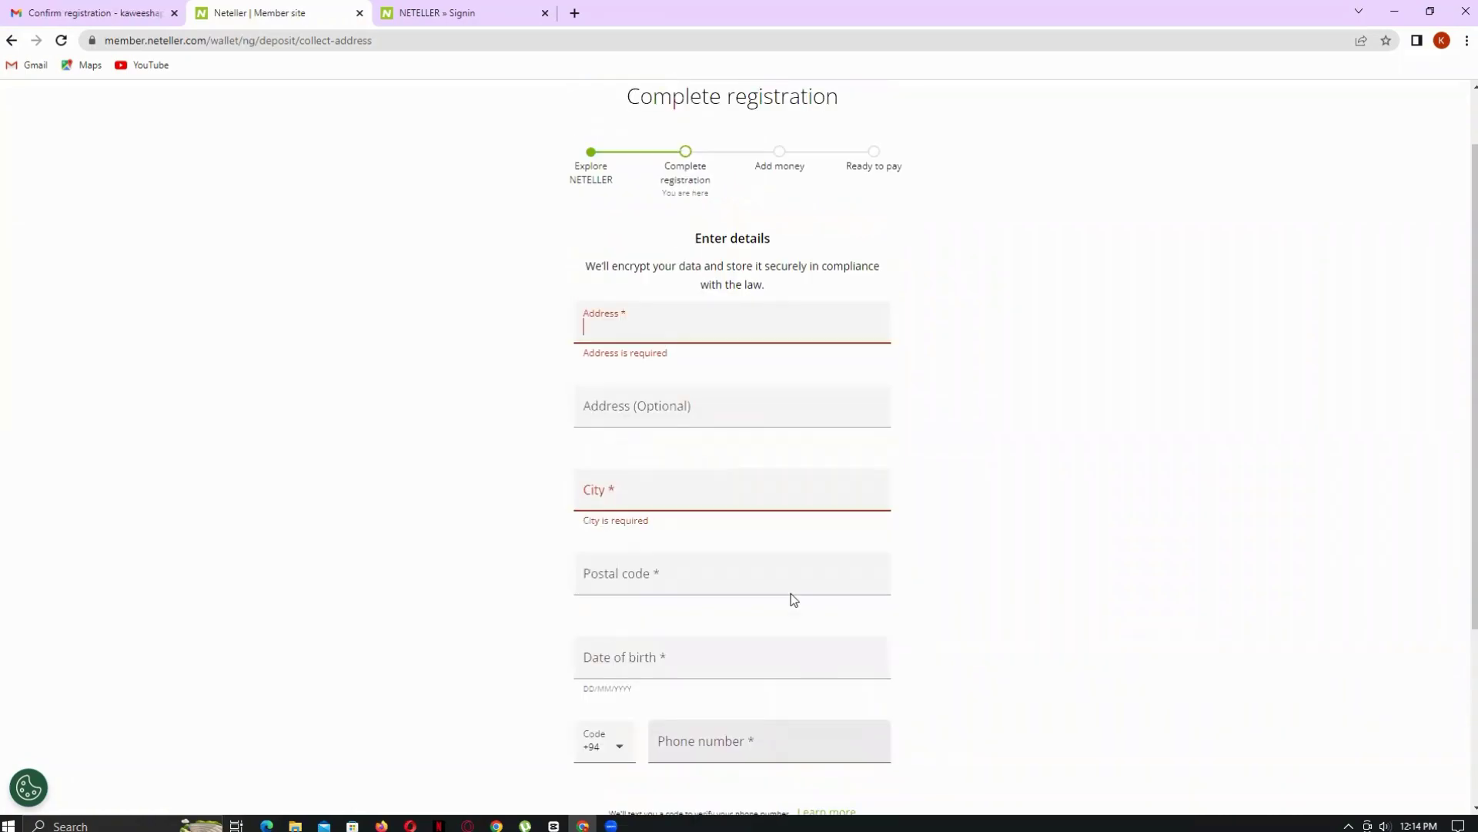
pyautogui.click(692, 331)
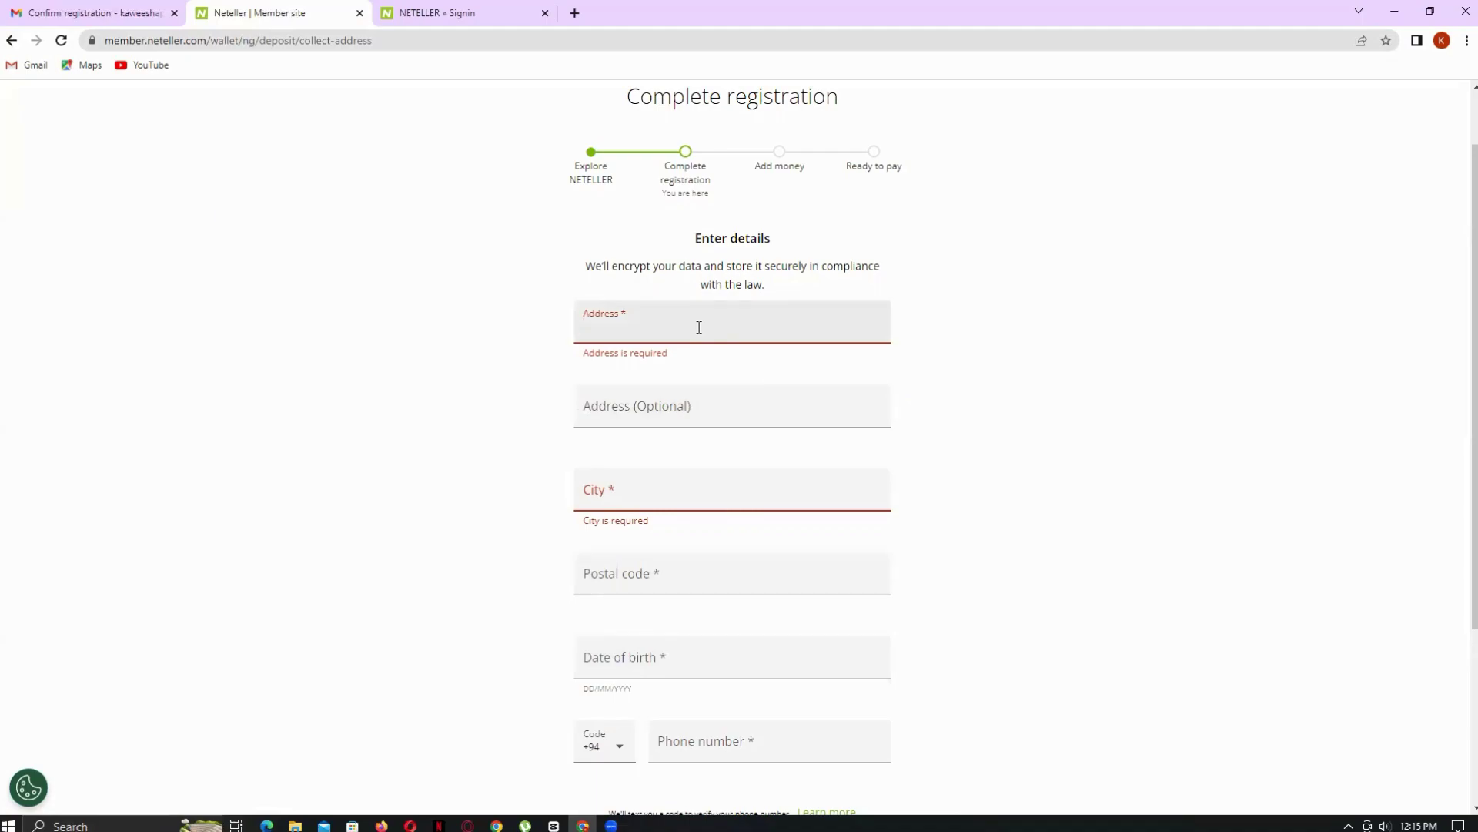
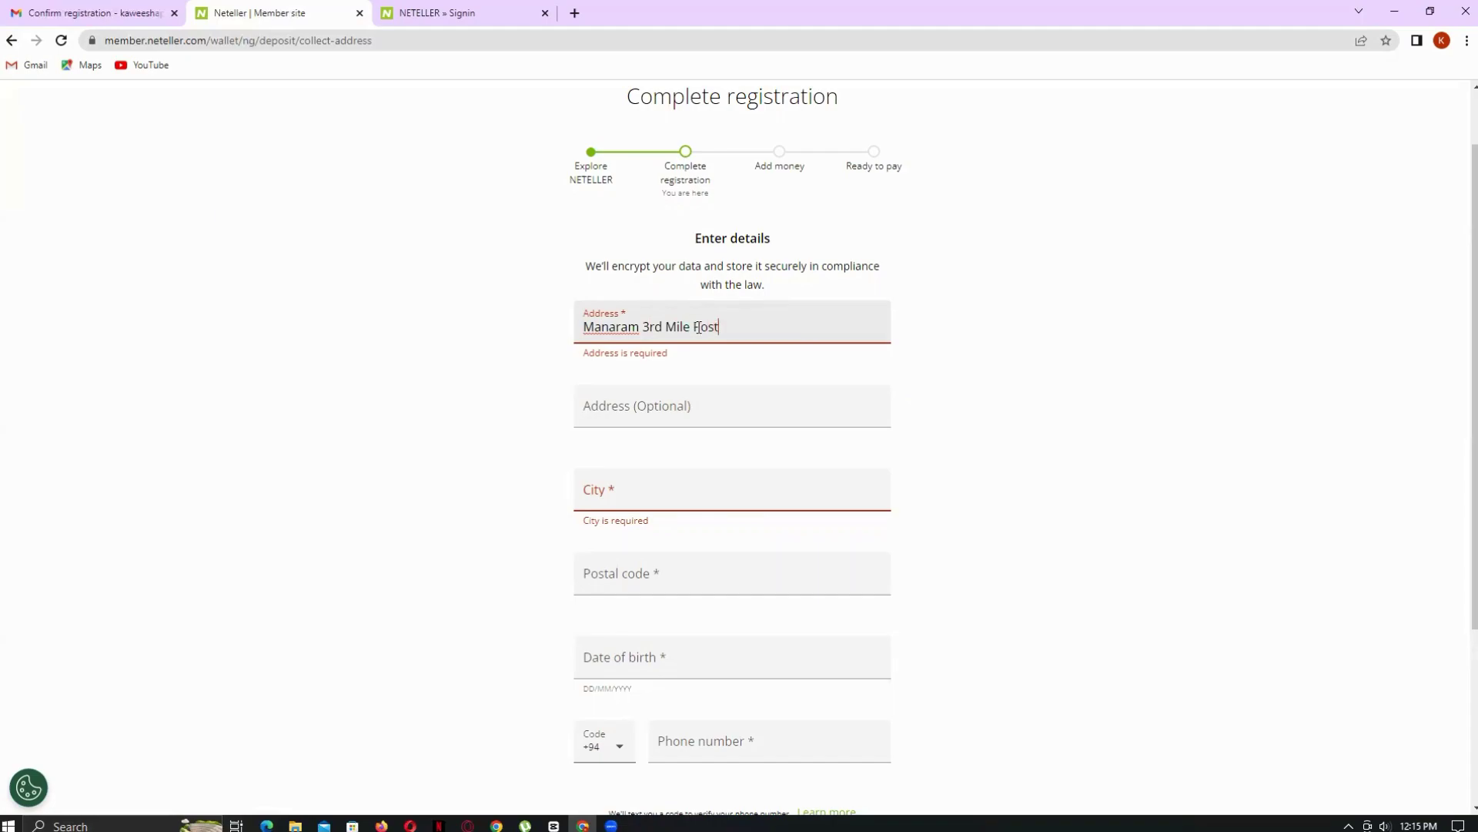
# Enter the street address and the optional second address line.
pyautogui.click(682, 402)
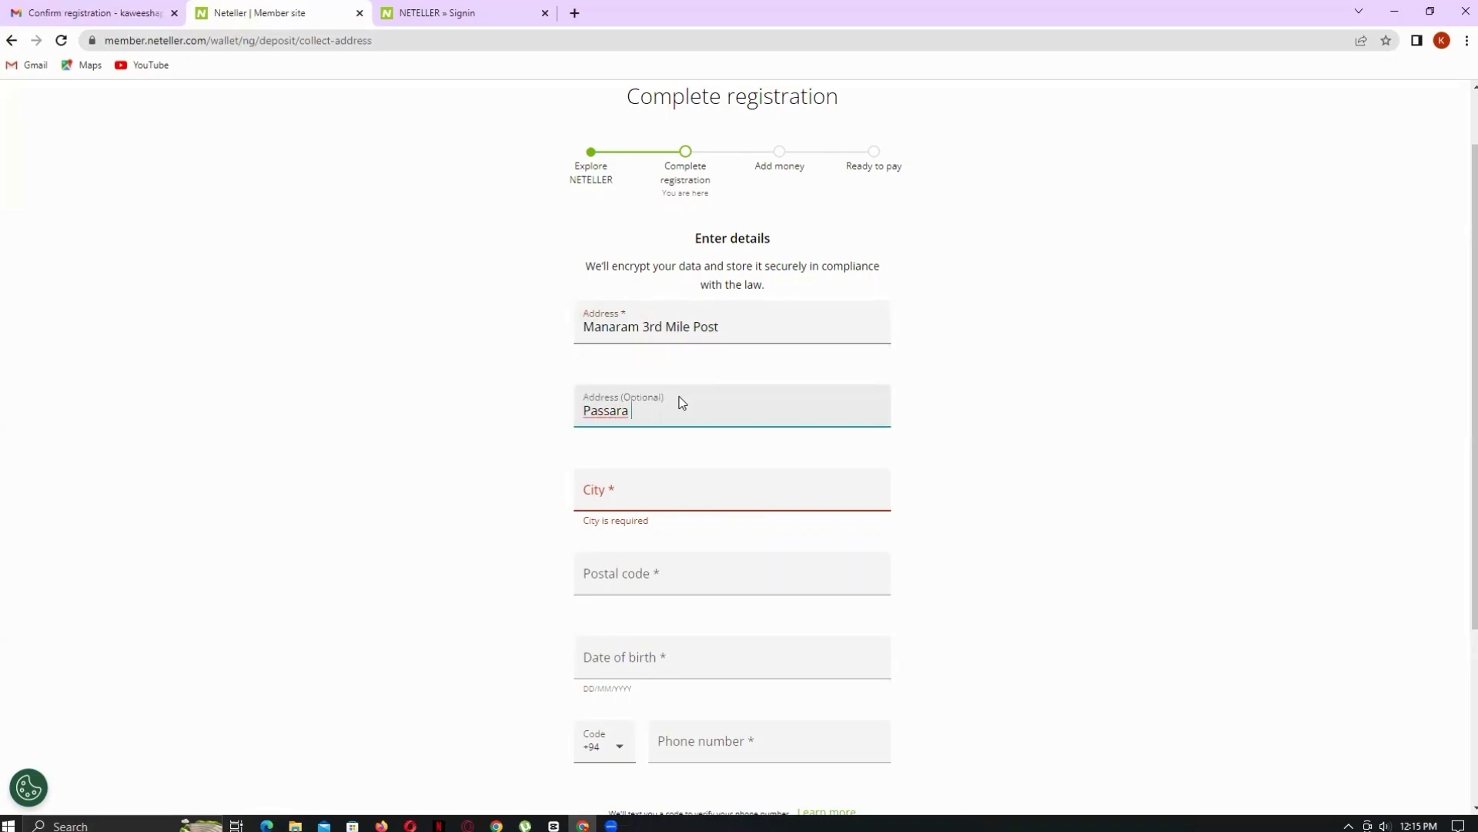
# Copy the town name from the second address line into City and enter the postal code.
pyautogui.moveTo(661, 412); pyautogui.dragTo(682, 412)
pyautogui.rightClick(681, 412)
pyautogui.click(713, 473)
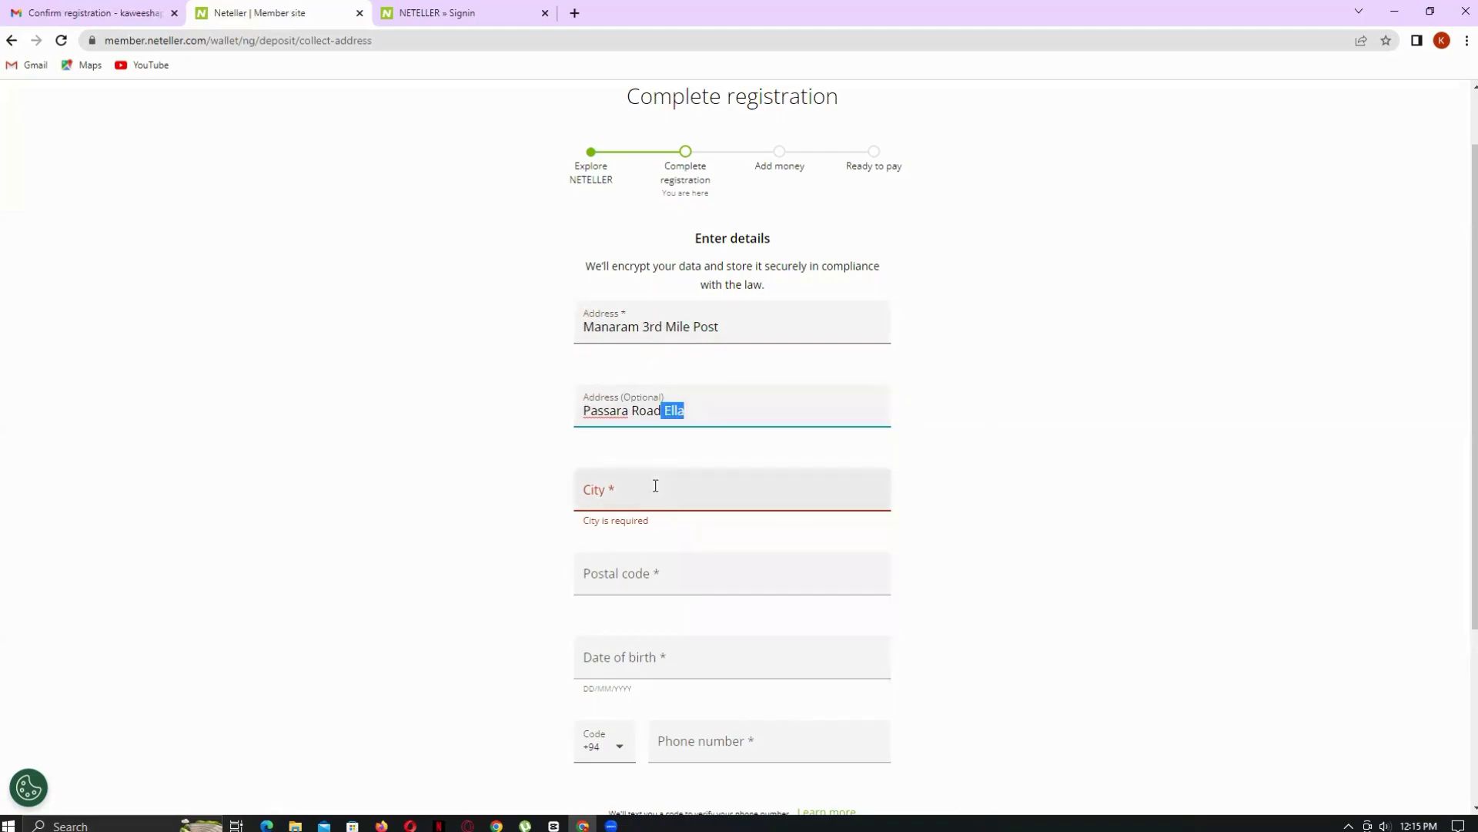
pyautogui.rightClick(652, 491)
pyautogui.click(696, 606)
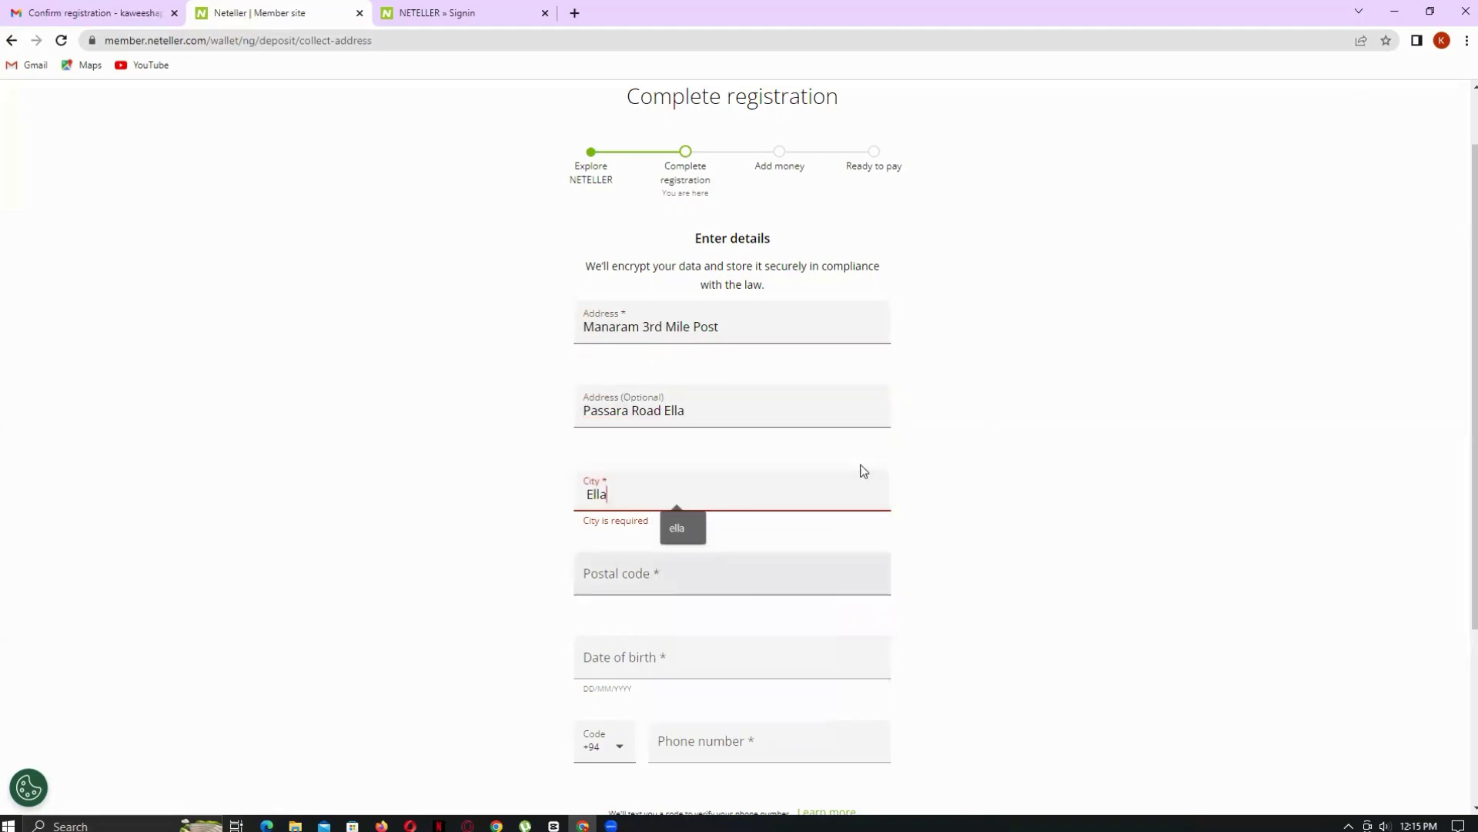
pyautogui.scroll(-1, 847, 512)
pyautogui.click(786, 505)
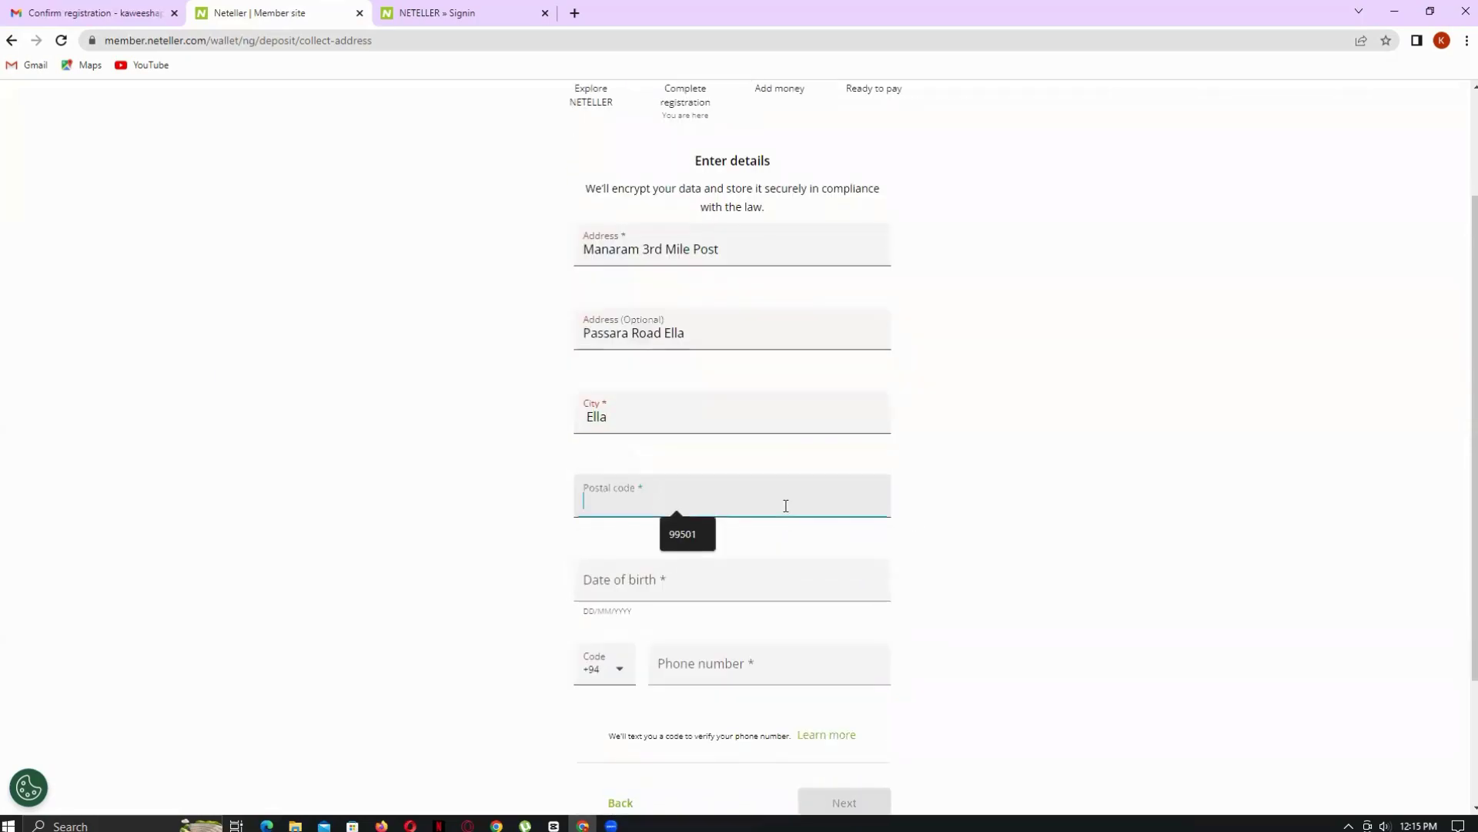
pyautogui.write('90090')
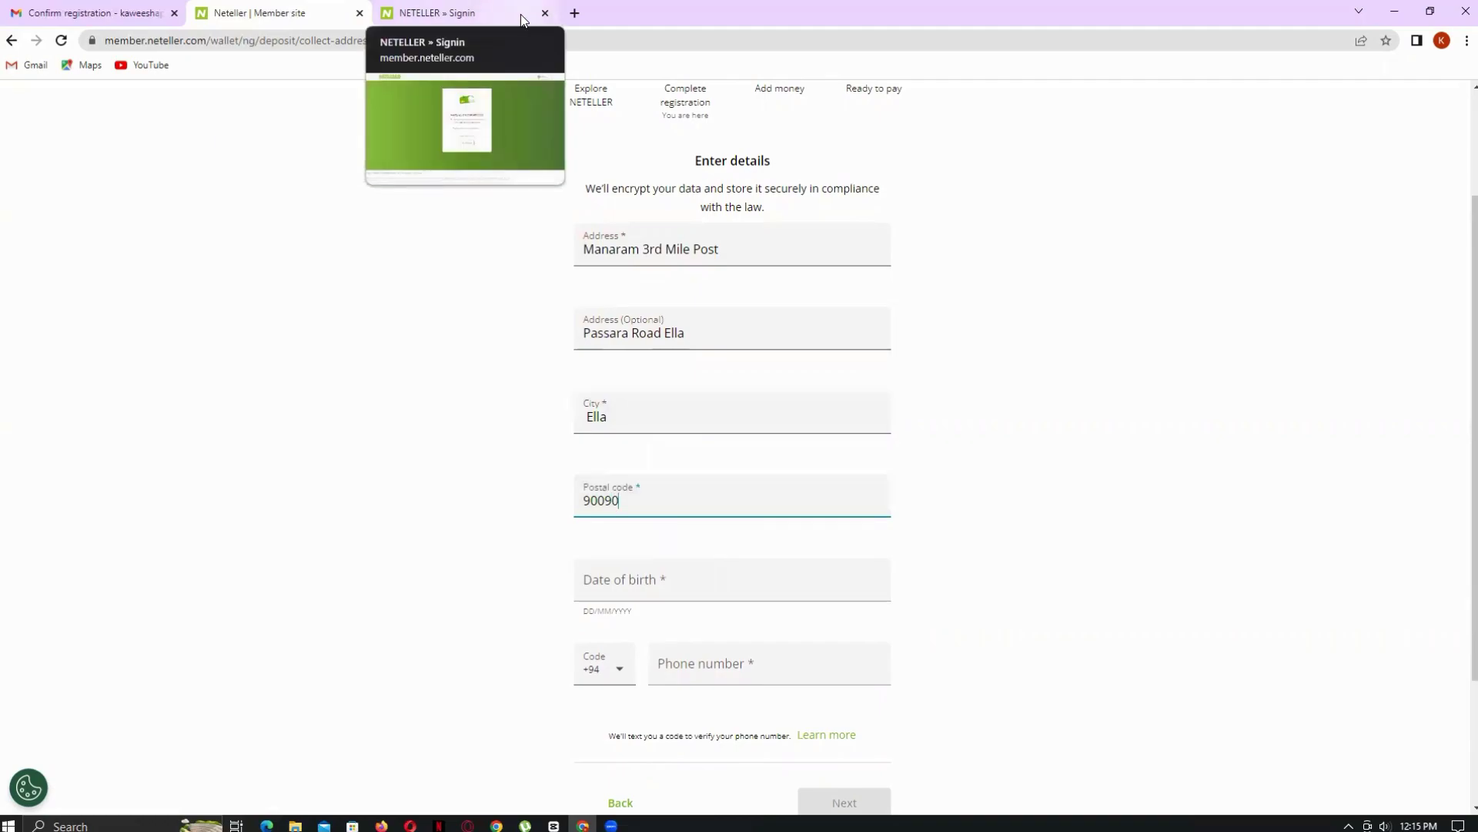
pyautogui.click(574, 13)
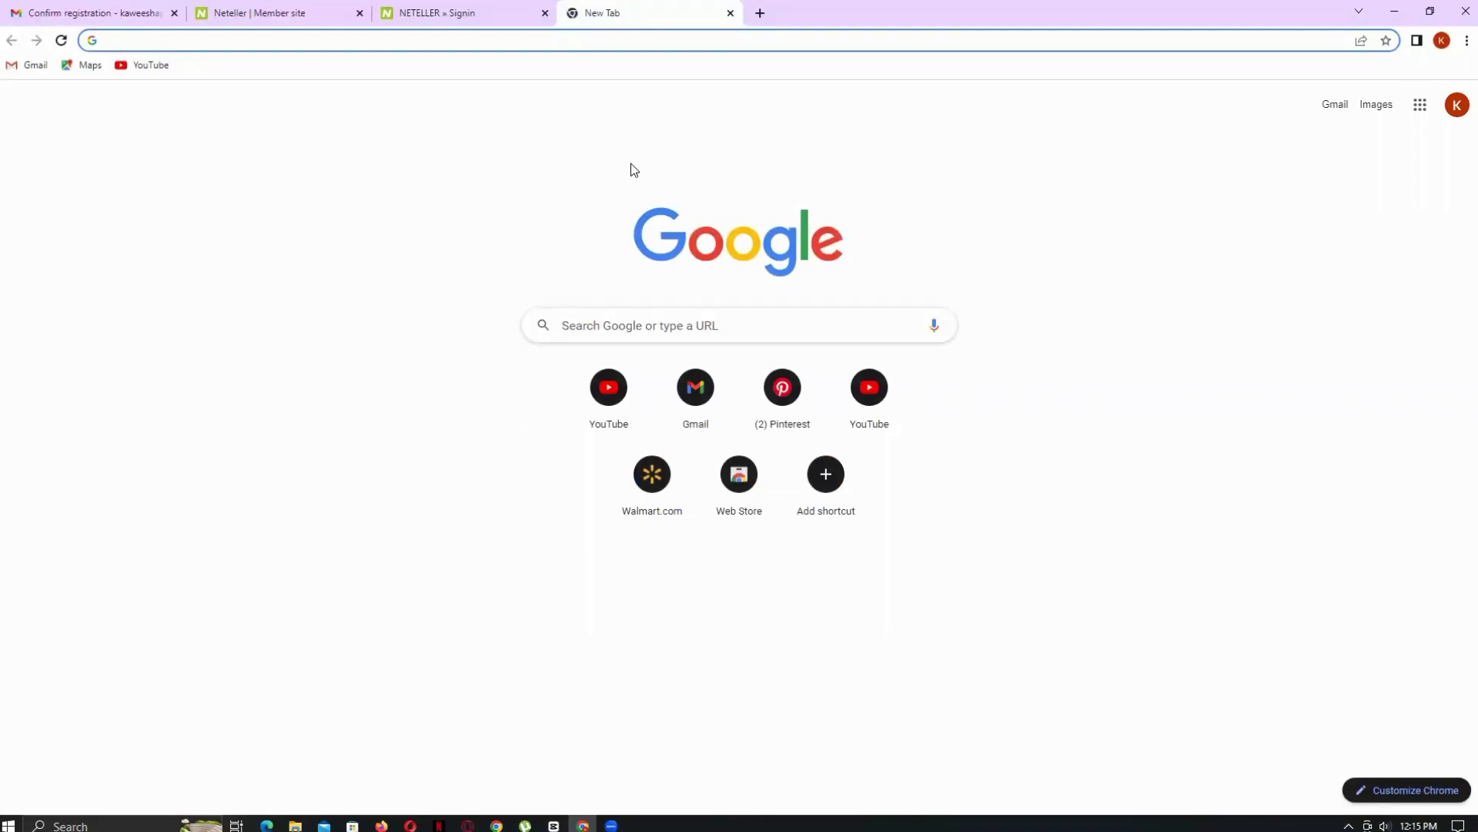
pyautogui.write('gampaha')
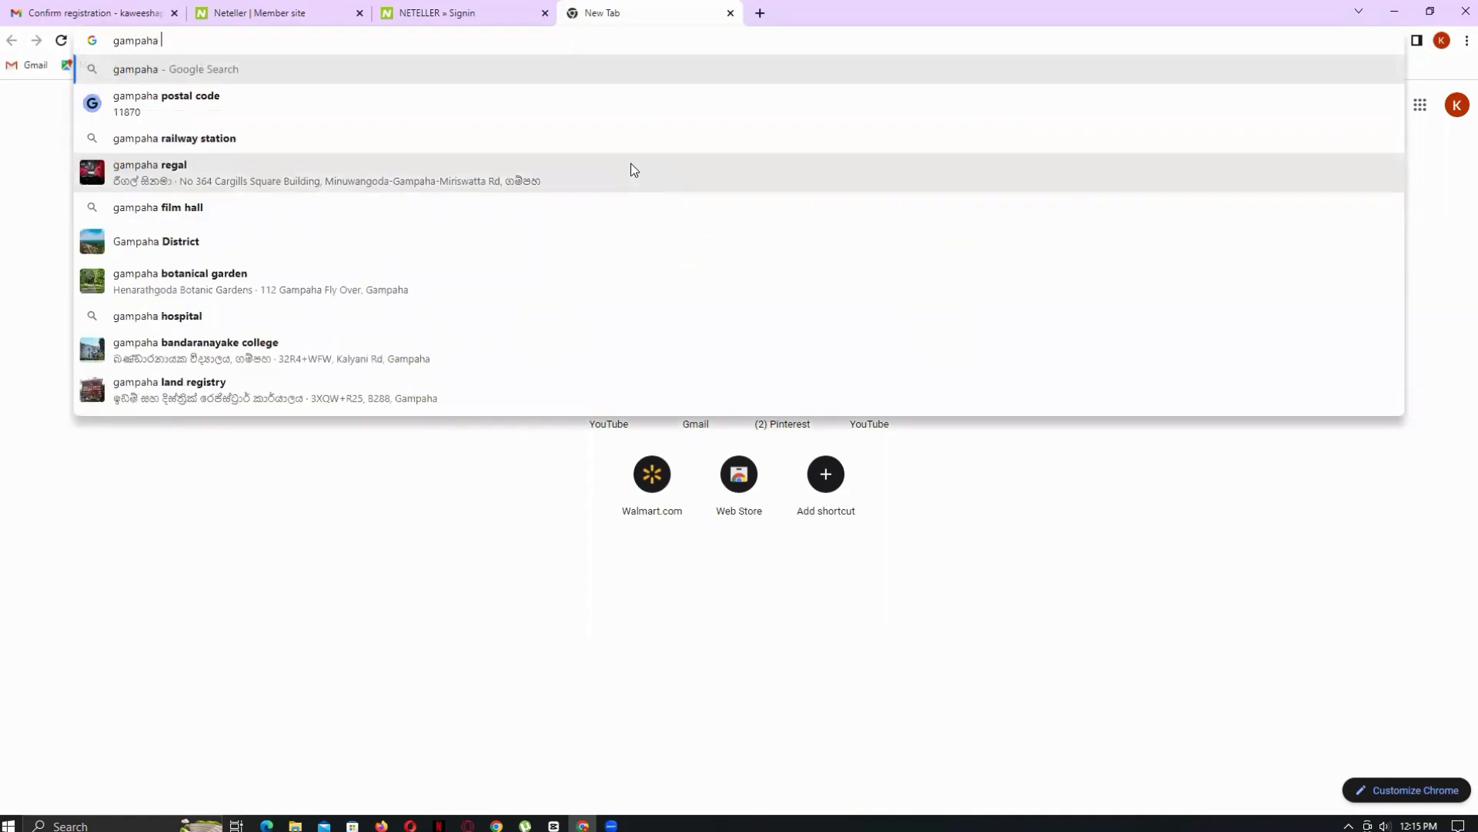
pyautogui.write(' p')
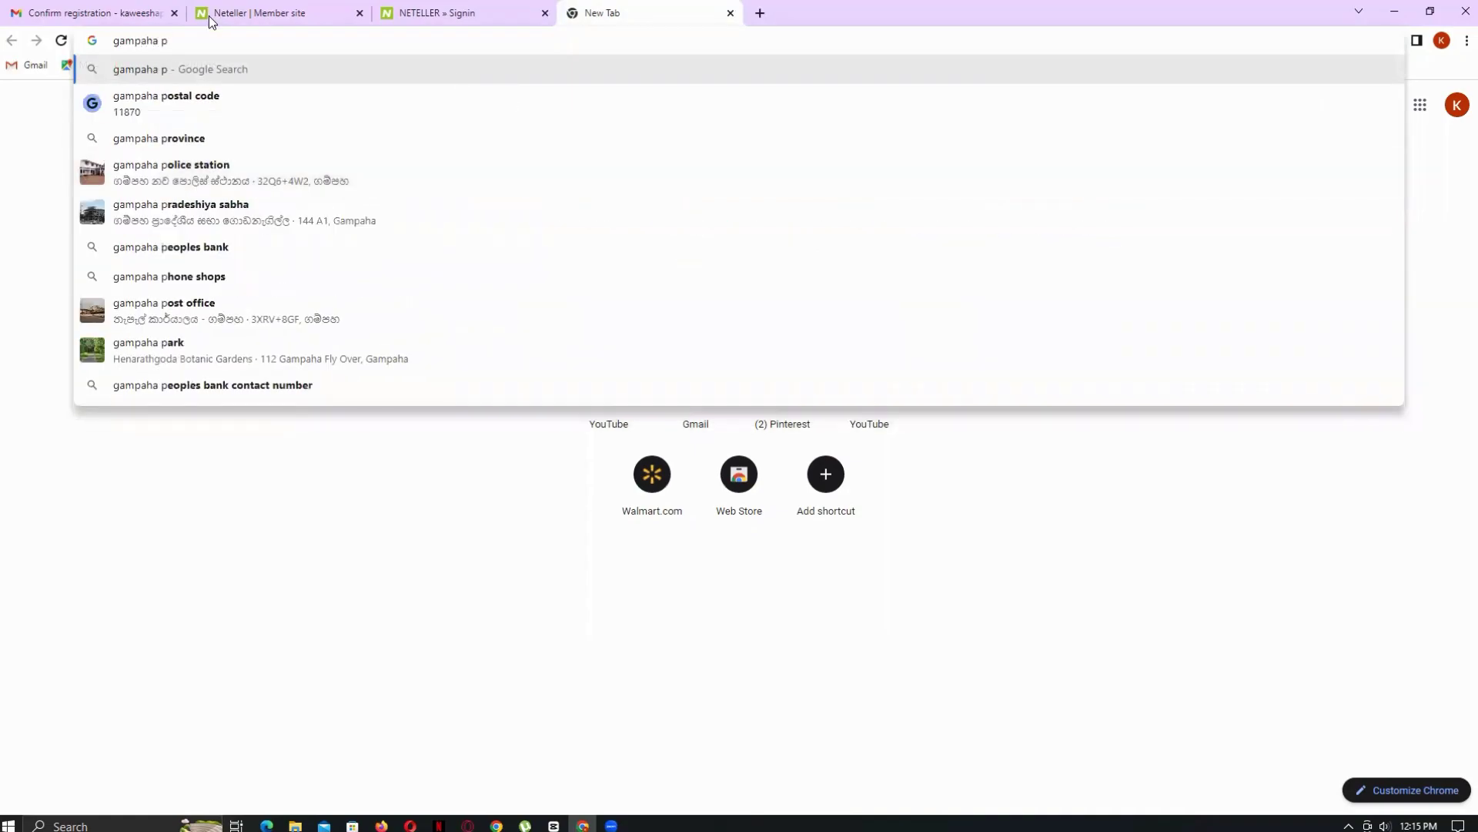
pyautogui.click(137, 108)
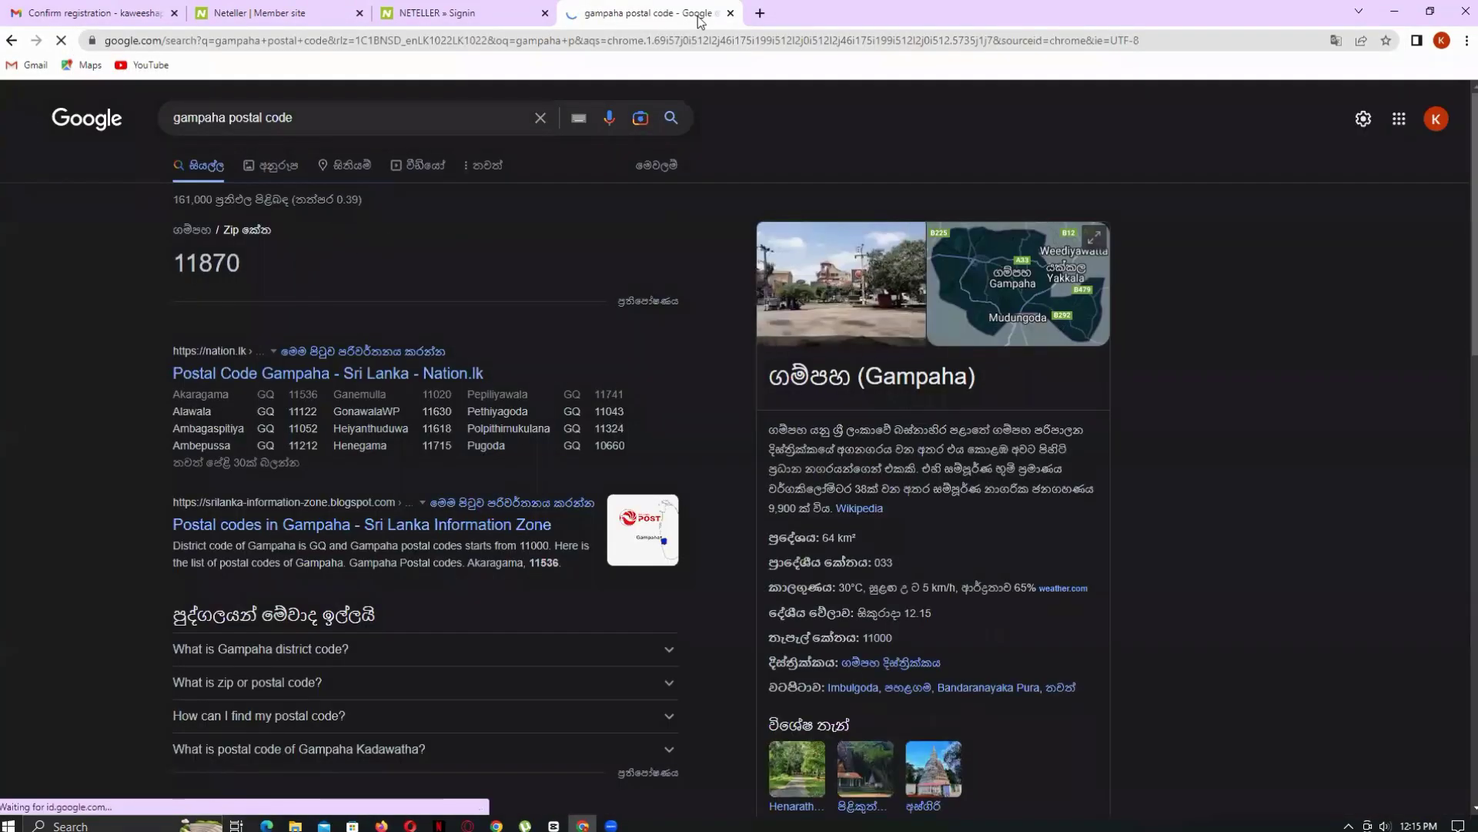
pyautogui.click(730, 13)
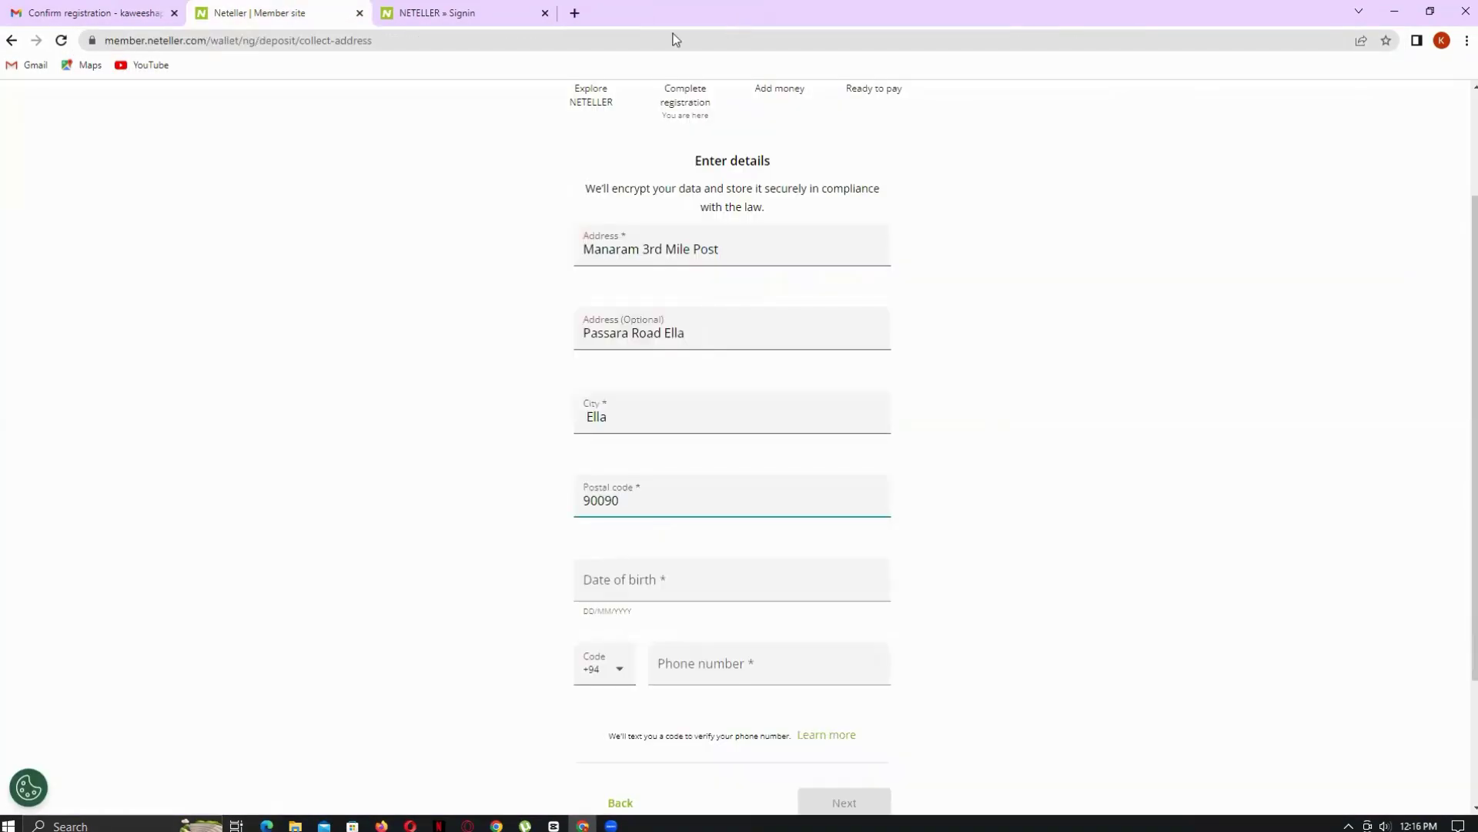
# Enter the date of birth in DD/MM/YYYY format and the +94 mobile phone number.
pyautogui.click(639, 577)
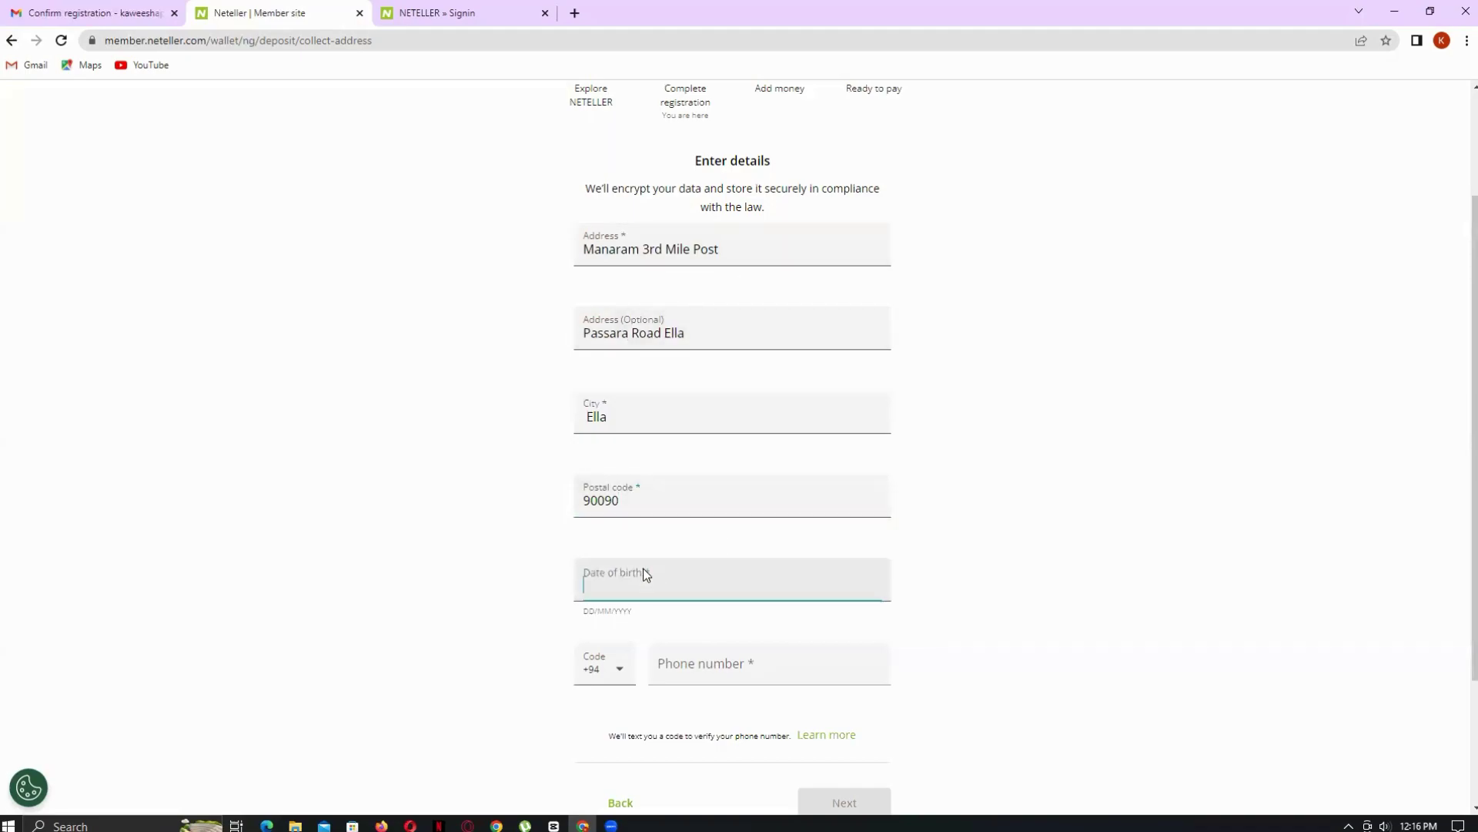
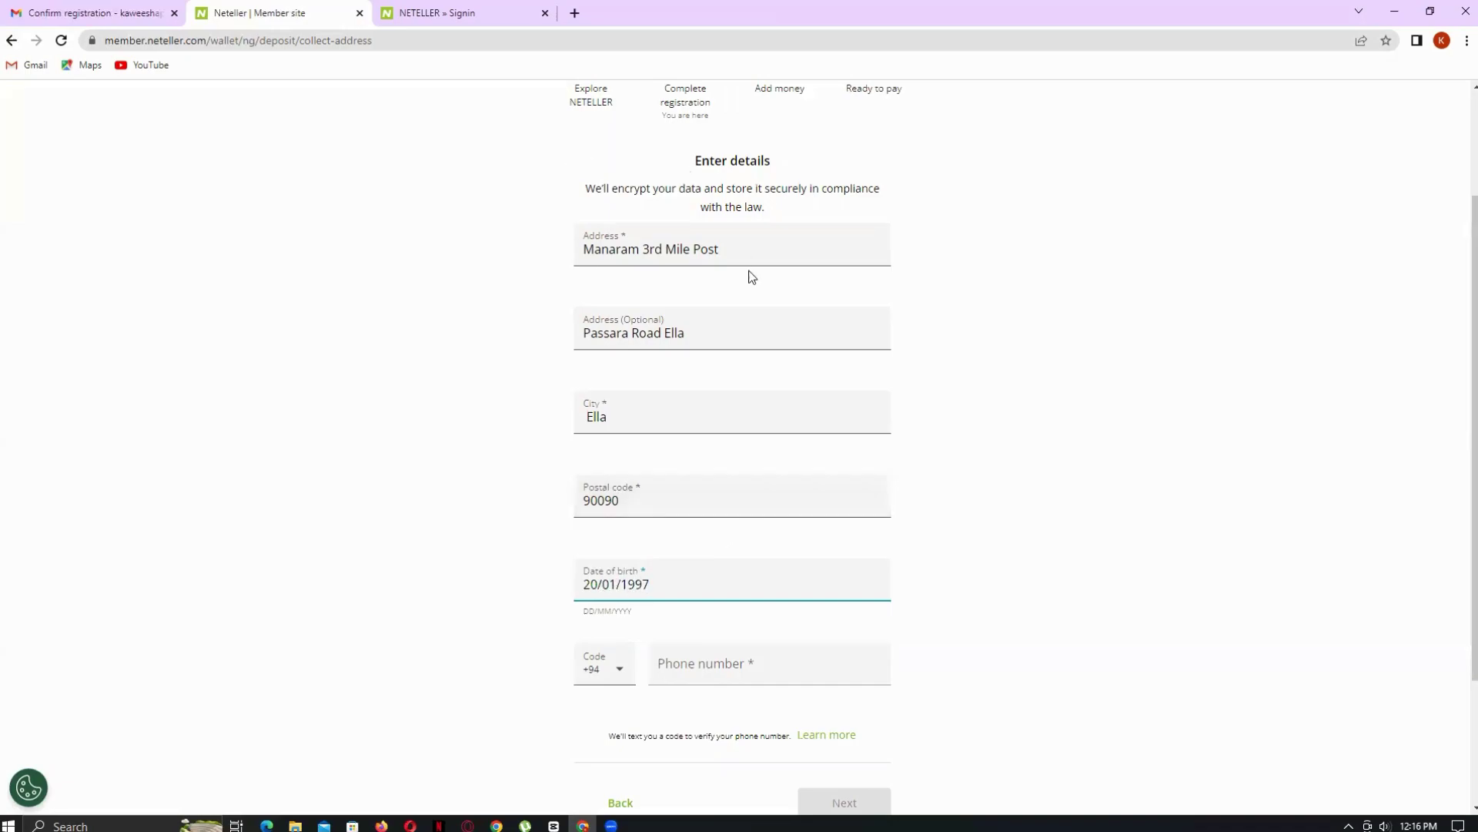
pyautogui.scroll(-1, 768, 633)
pyautogui.scroll(-1, 768, 633)
pyautogui.click(759, 597)
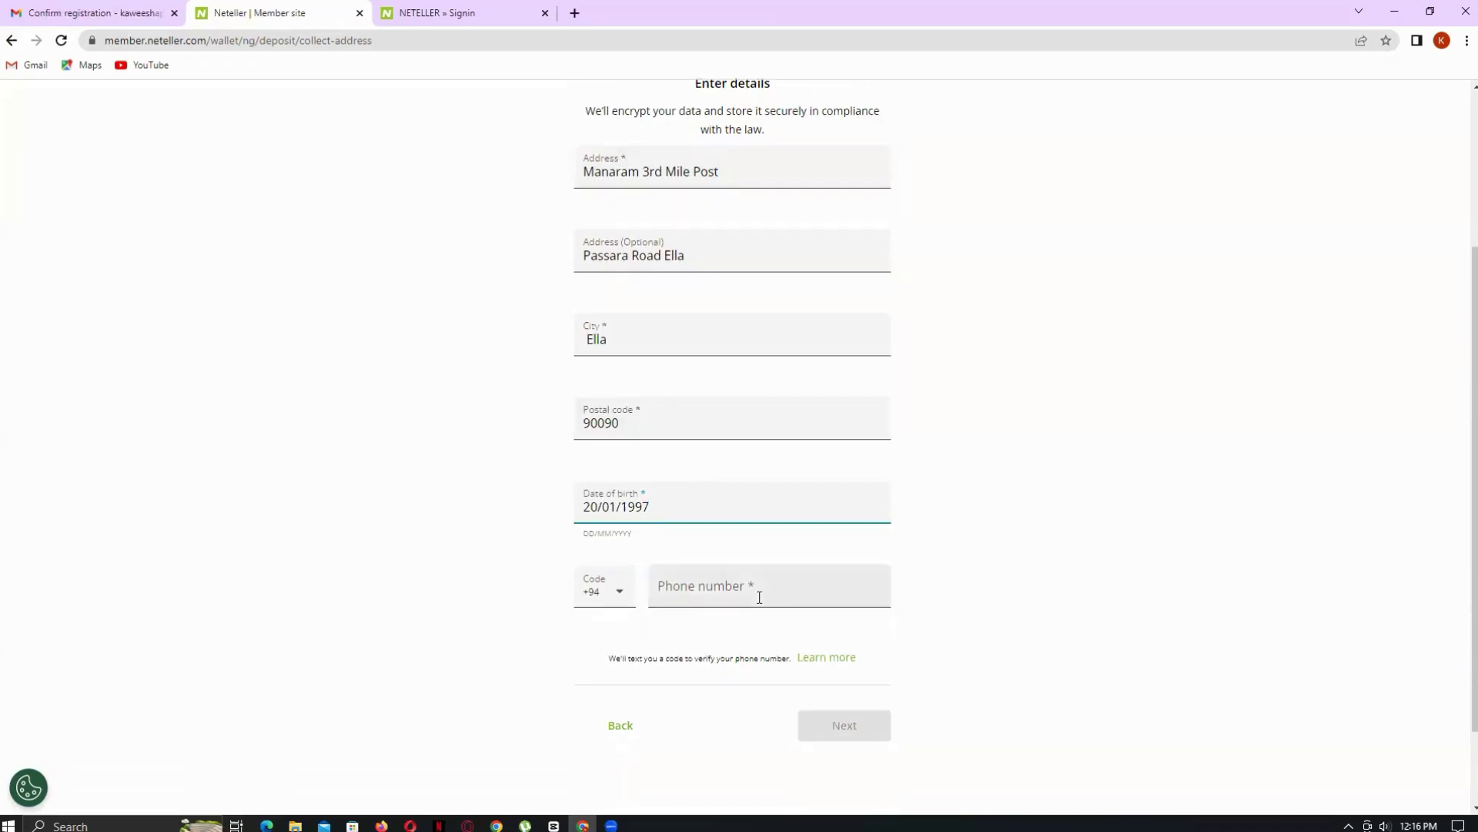
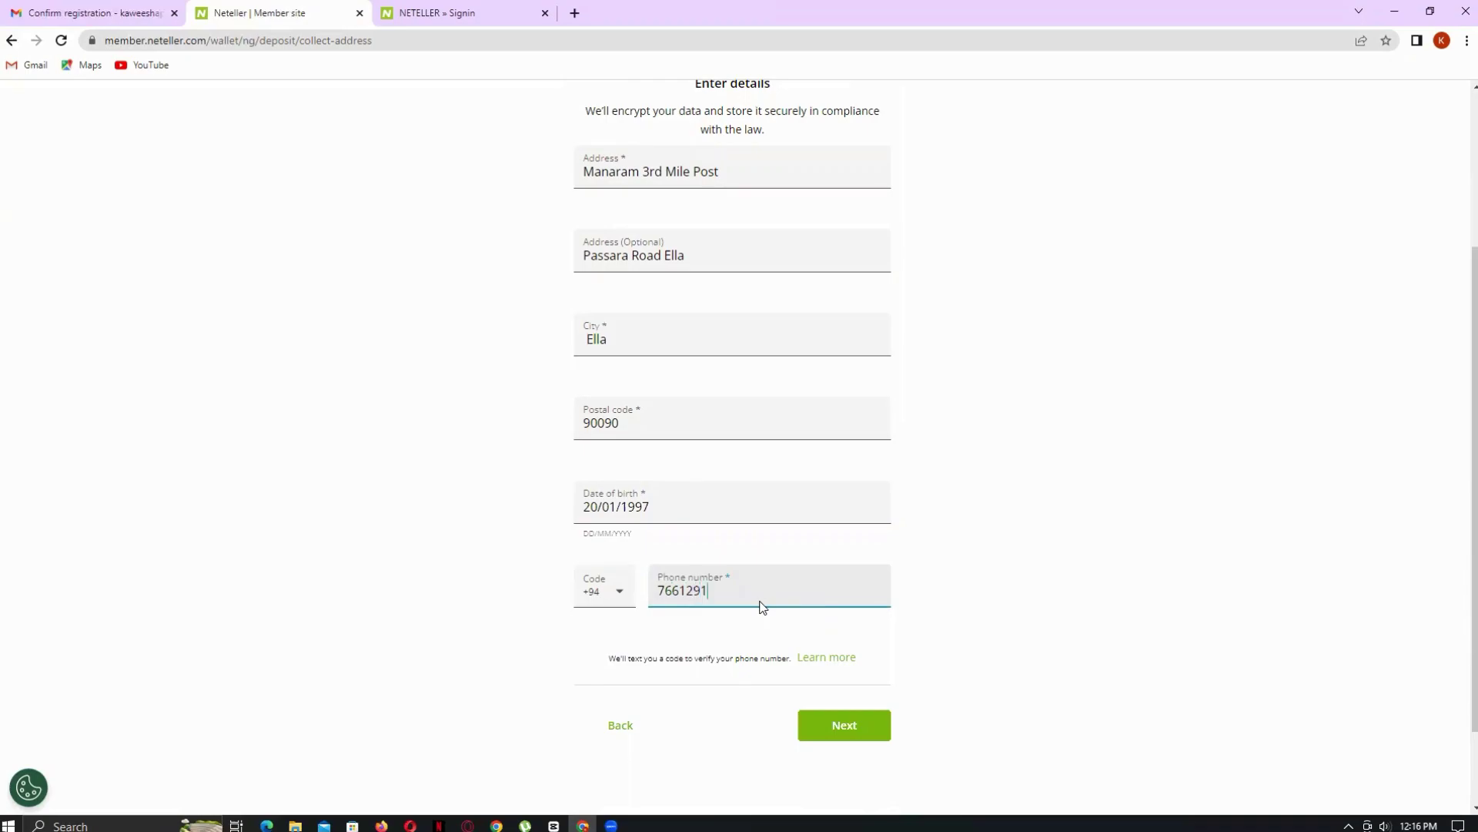
pyautogui.click(692, 636)
# Submit the details form and decline Chrome's offer to save the address.
pyautogui.click(822, 724)
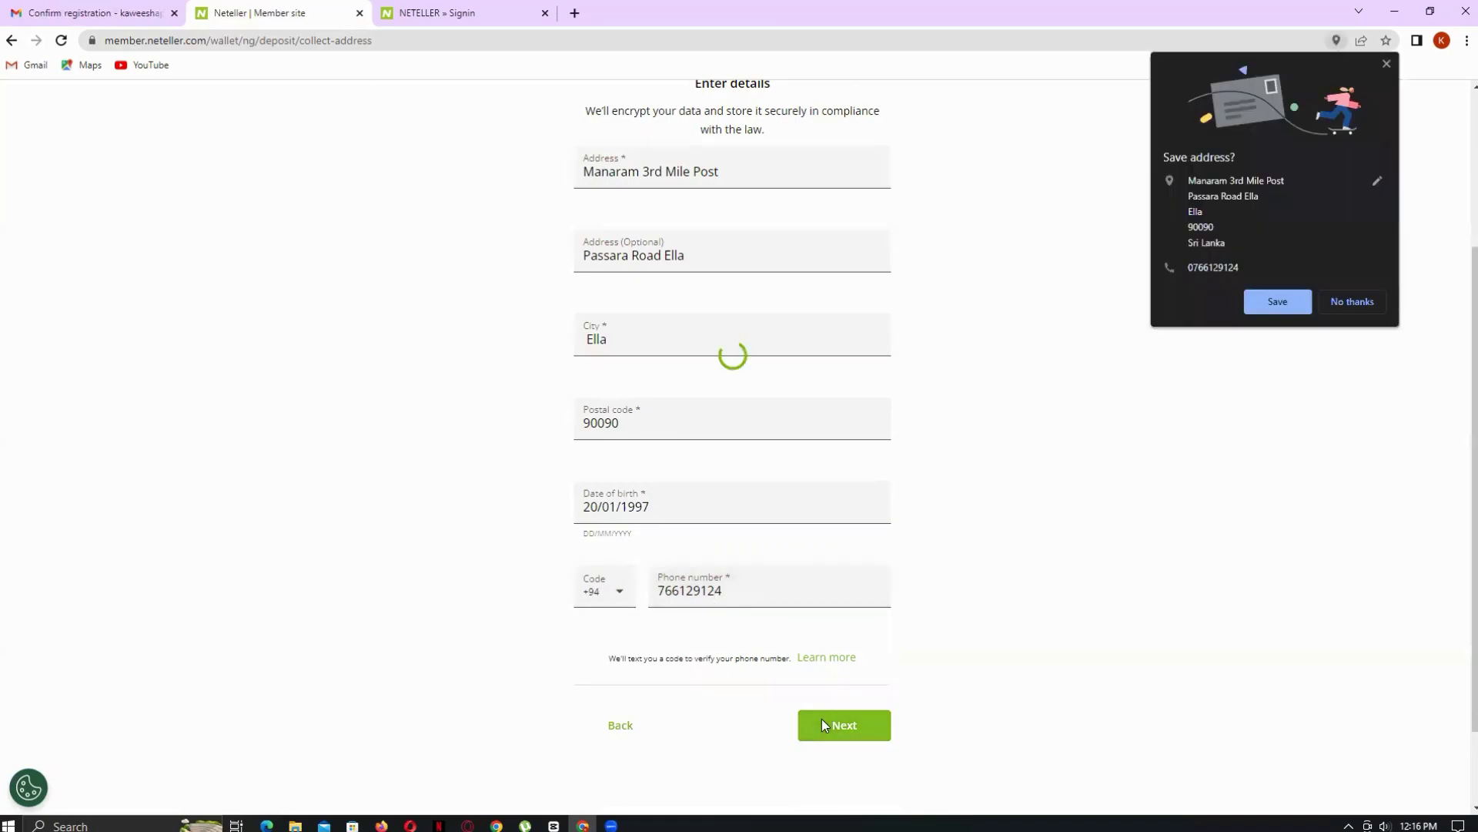
pyautogui.click(1366, 307)
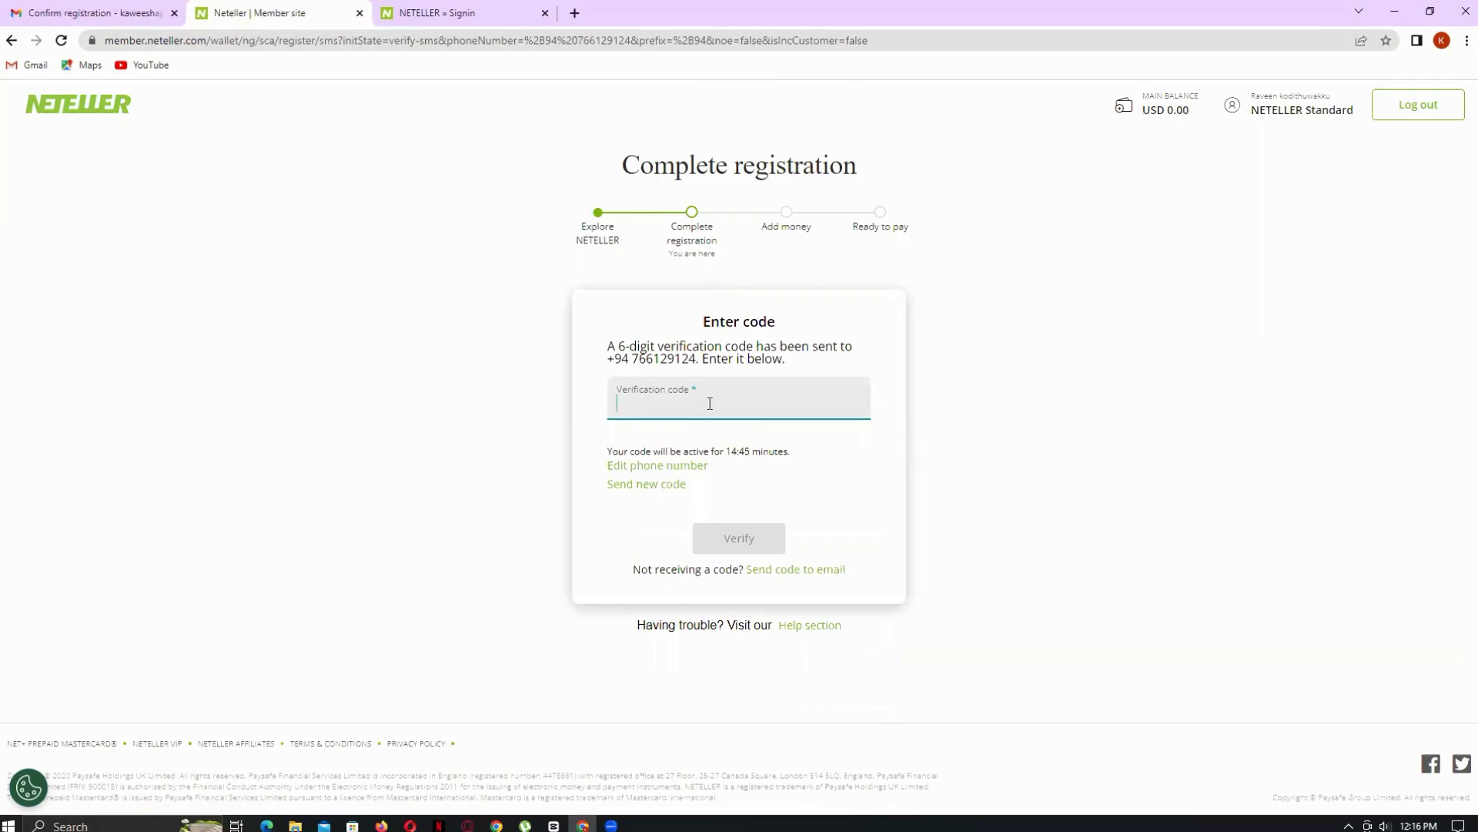
# Enter the 6-digit code from the SMS and verify the phone number.
pyautogui.click(759, 538)
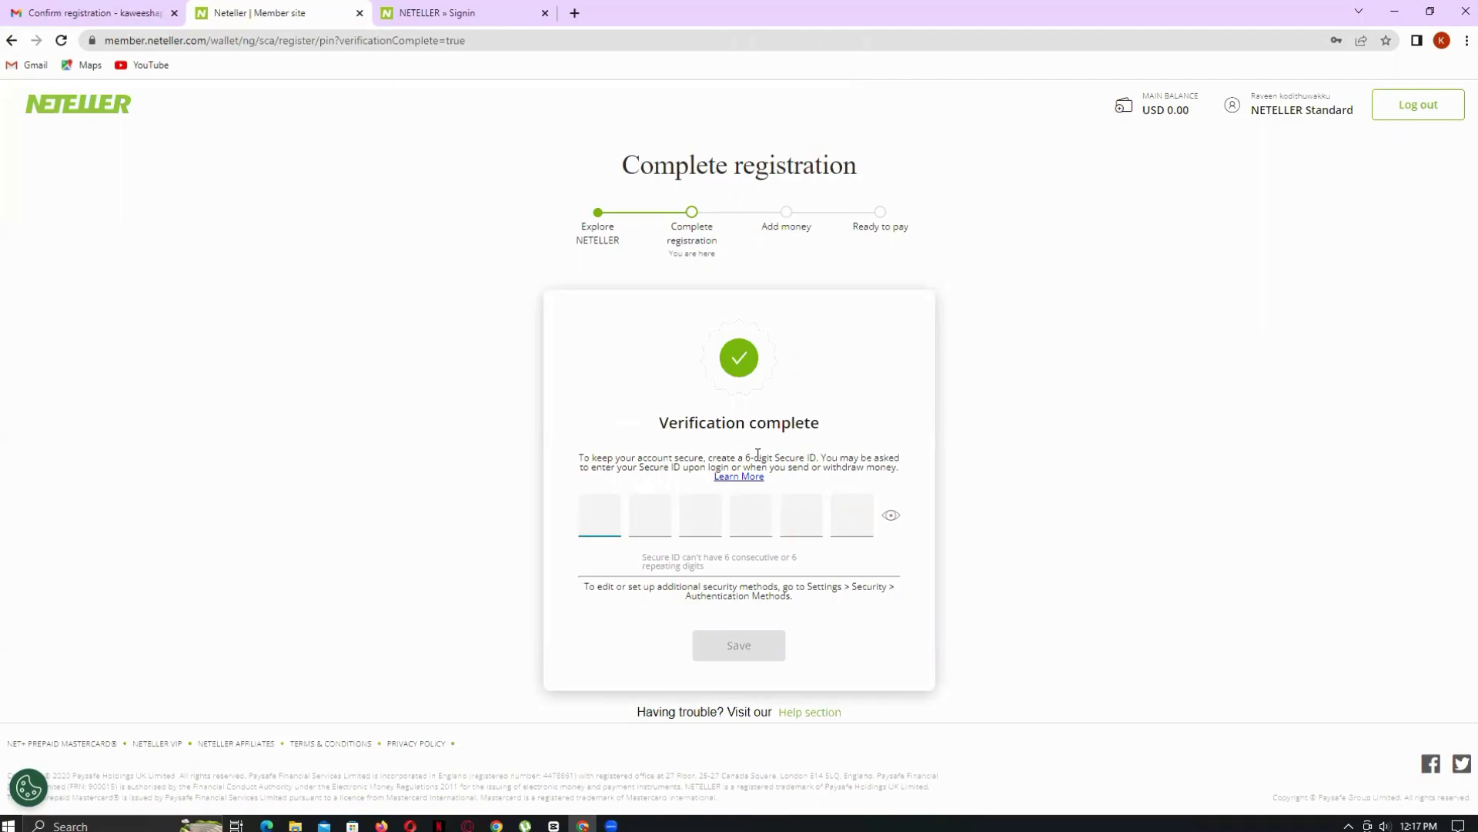
# Fill all six Secure ID boxes with the chosen digits and save the Secure ID.
pyautogui.write('111')
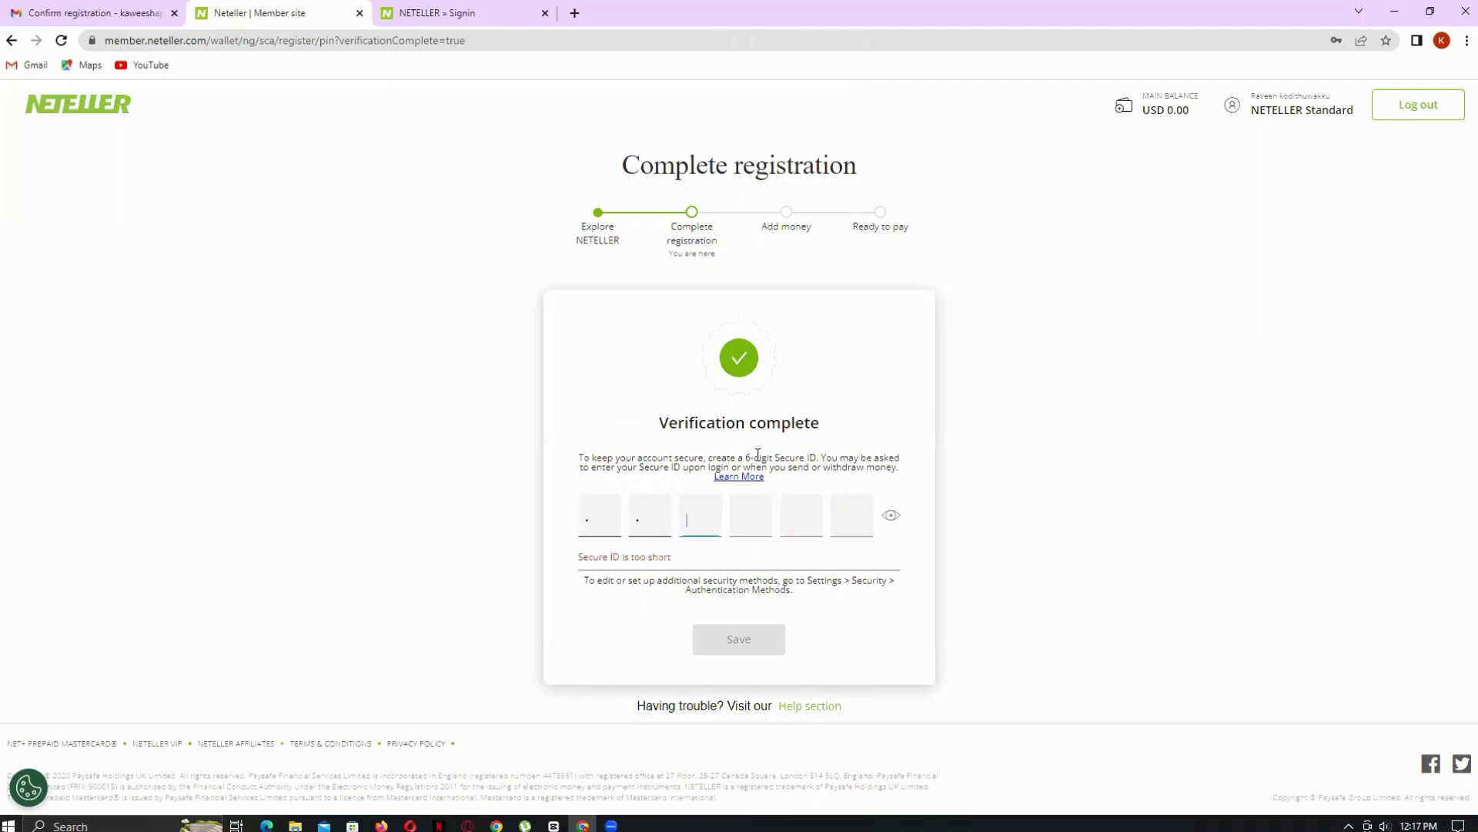
pyautogui.write('111')
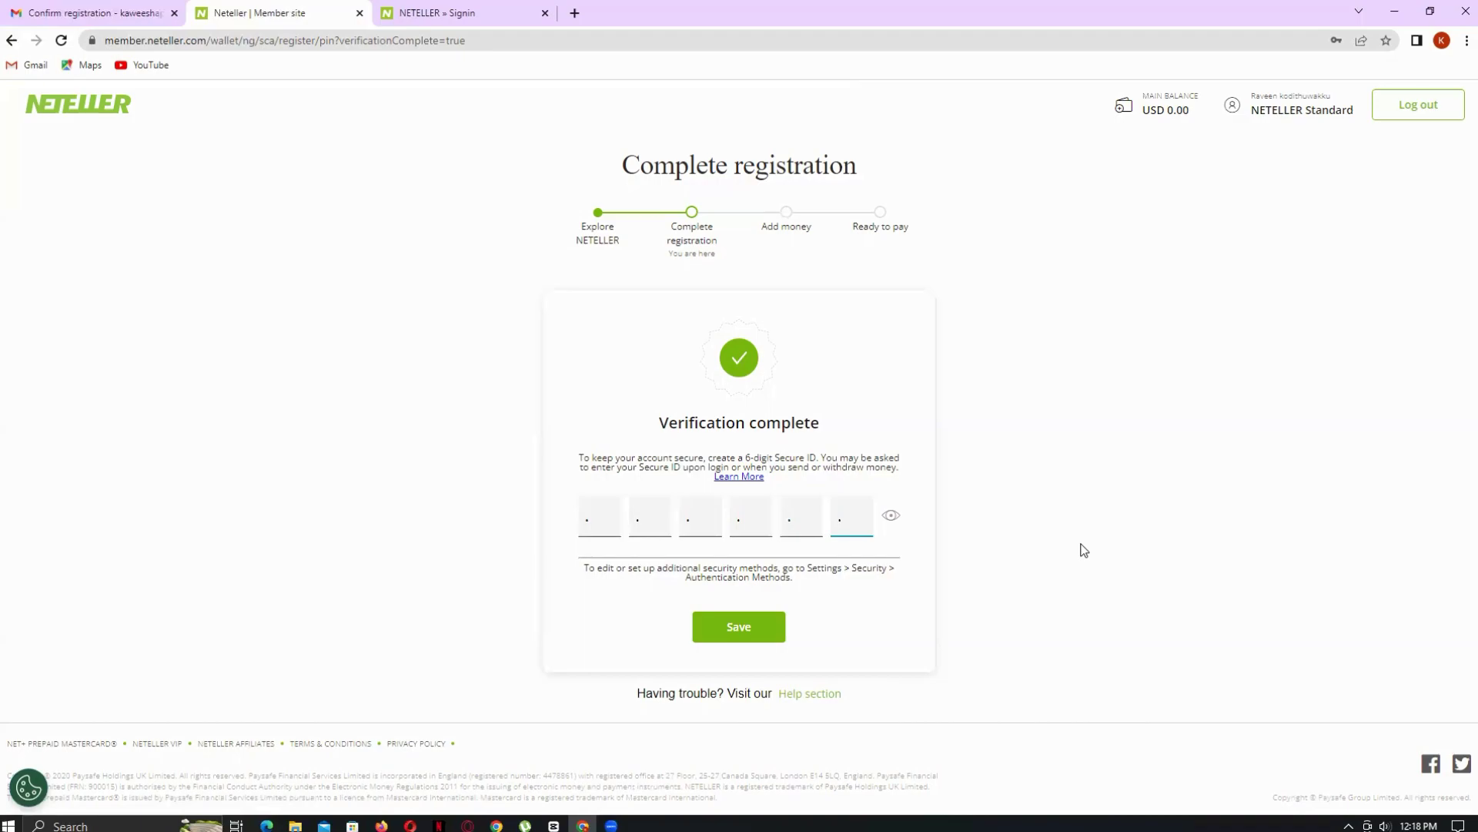
pyautogui.click(760, 631)
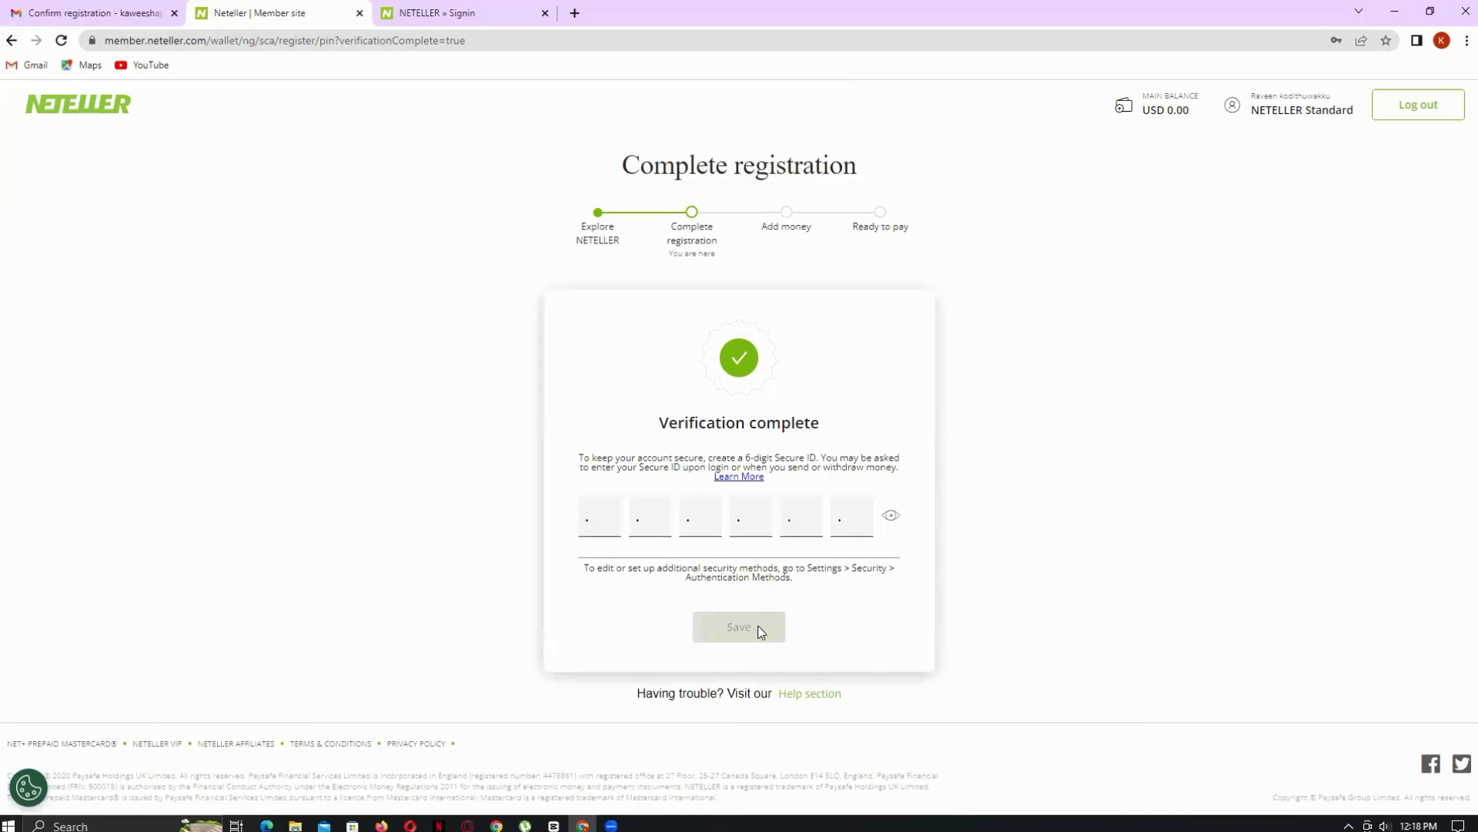